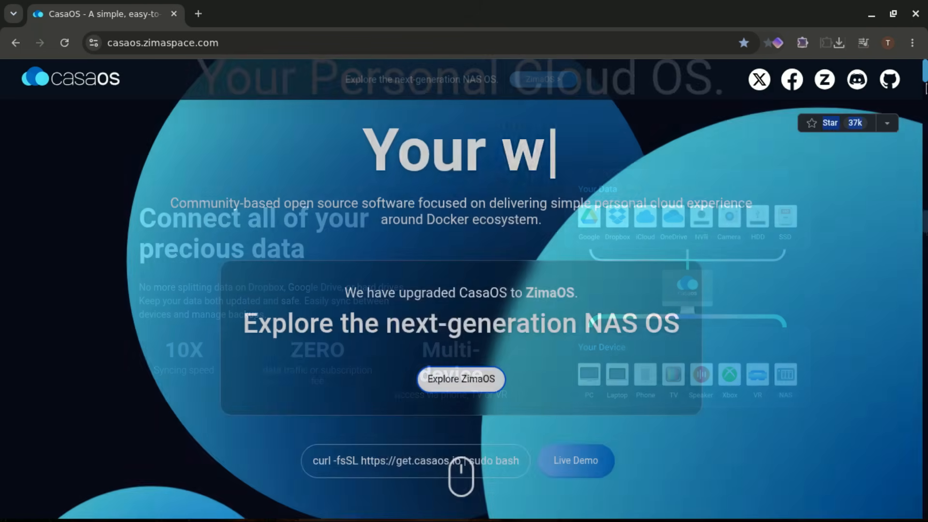
# Open and close the CasaOS live demo login, then copy the curl install command.
pyautogui.moveTo(358, 282); pyautogui.dragTo(476, 287)
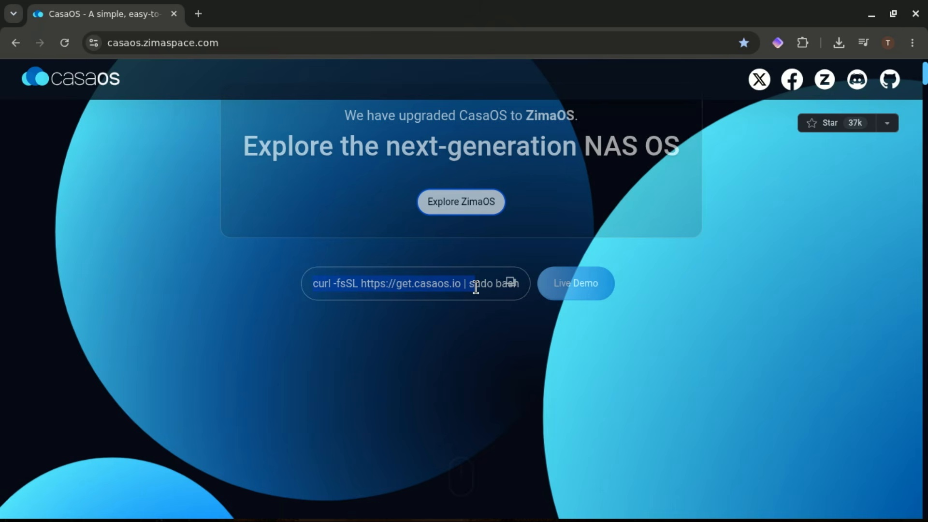
pyautogui.click(535, 347)
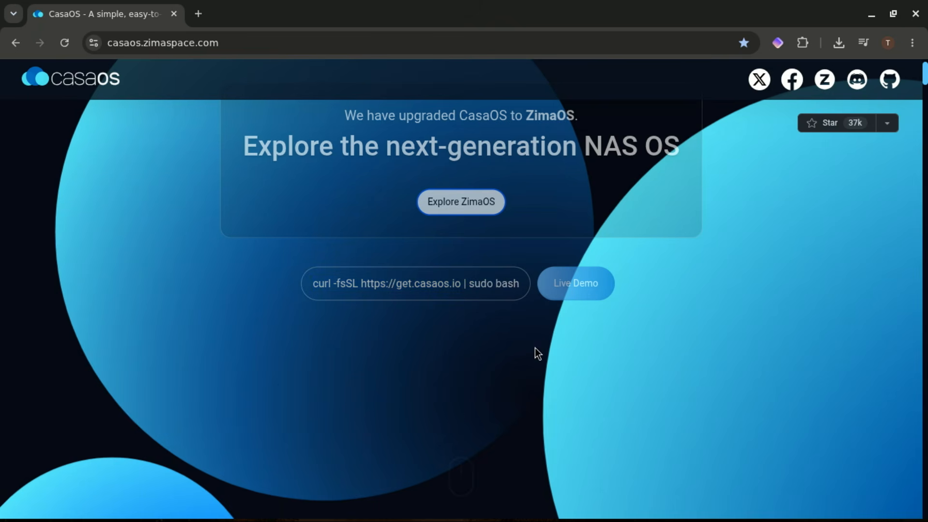
pyautogui.click(575, 282)
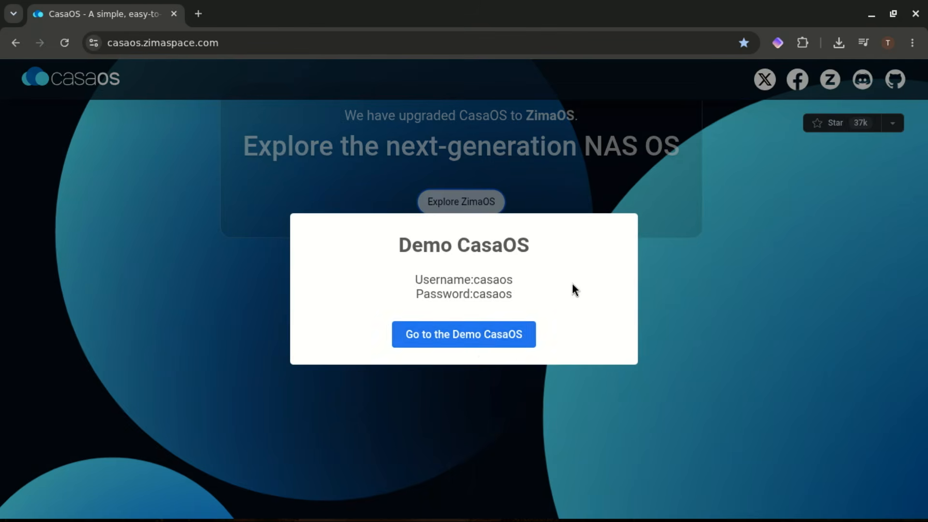
pyautogui.click(480, 343)
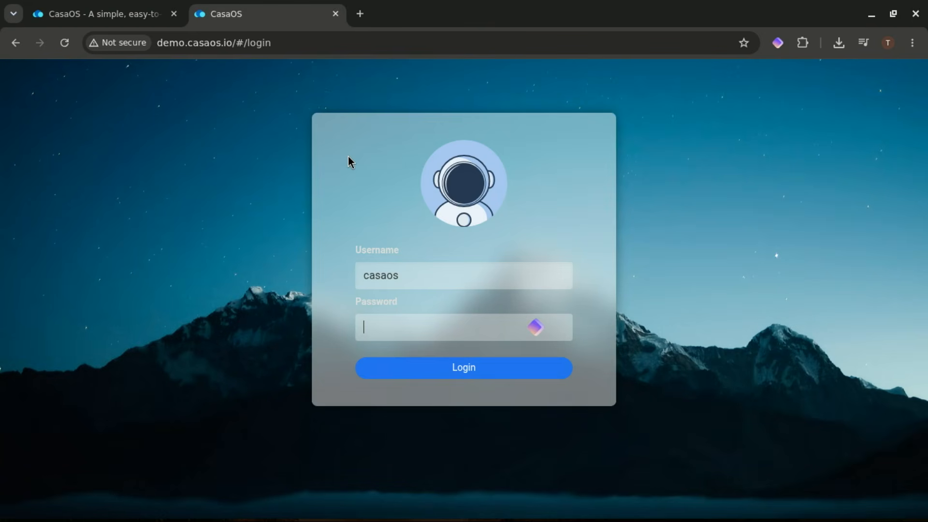
pyautogui.click(335, 14)
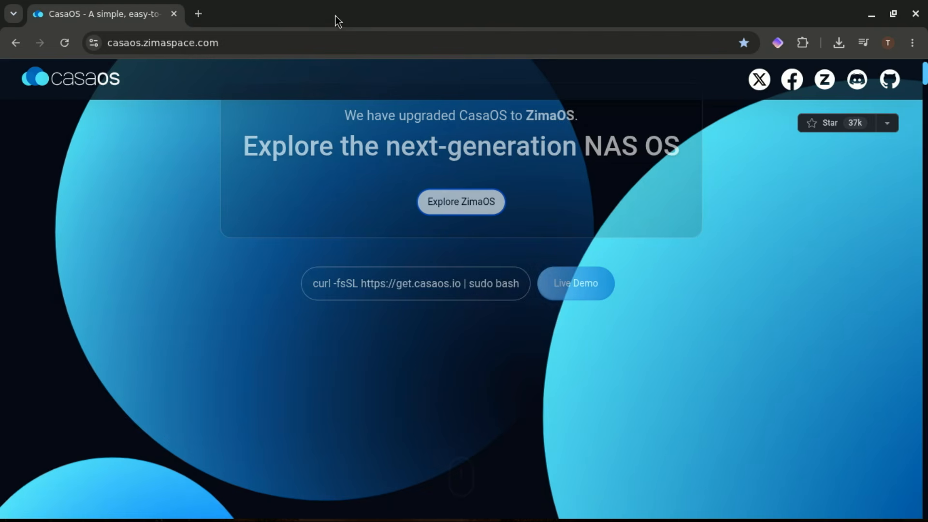
pyautogui.click(510, 283)
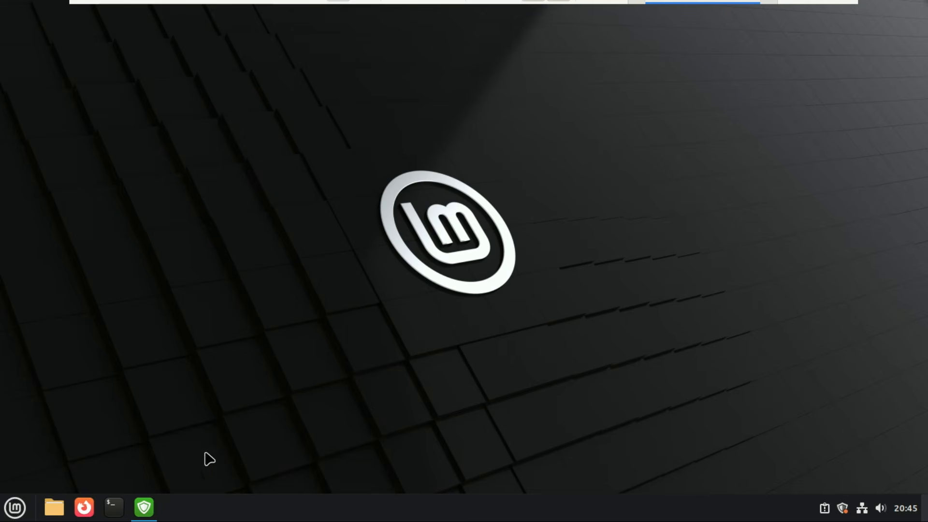
# Run the curl CasaOS install script in a maximized terminal, entering the sudo password.
pyautogui.click(114, 507)
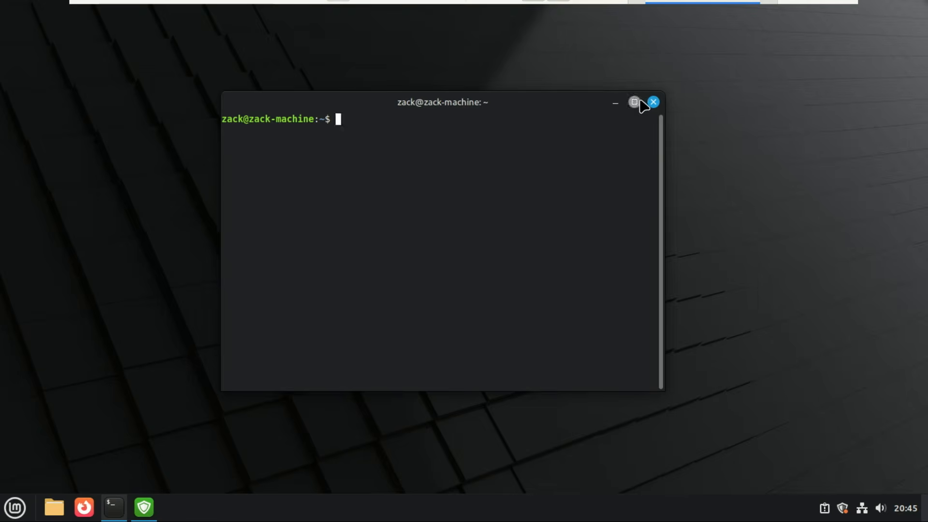
pyautogui.click(634, 102)
pyautogui.rightClick(161, 36)
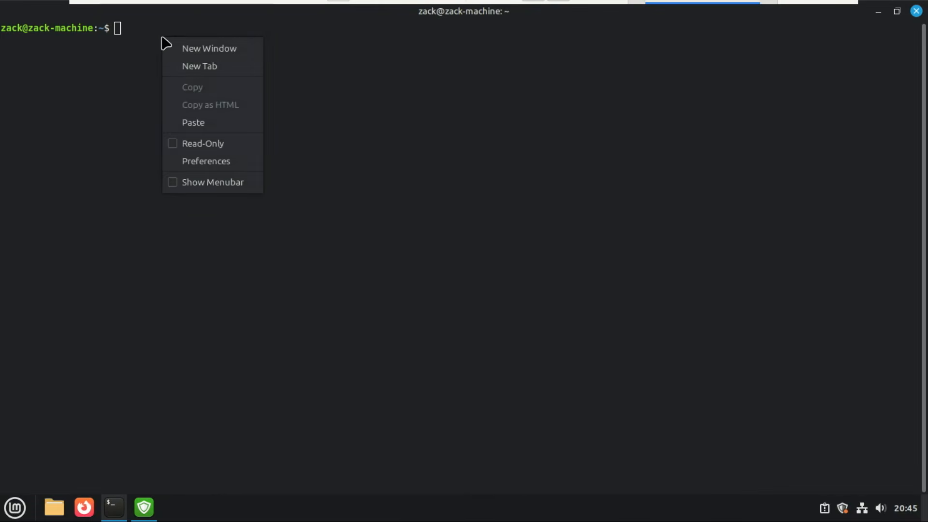
pyautogui.click(202, 129)
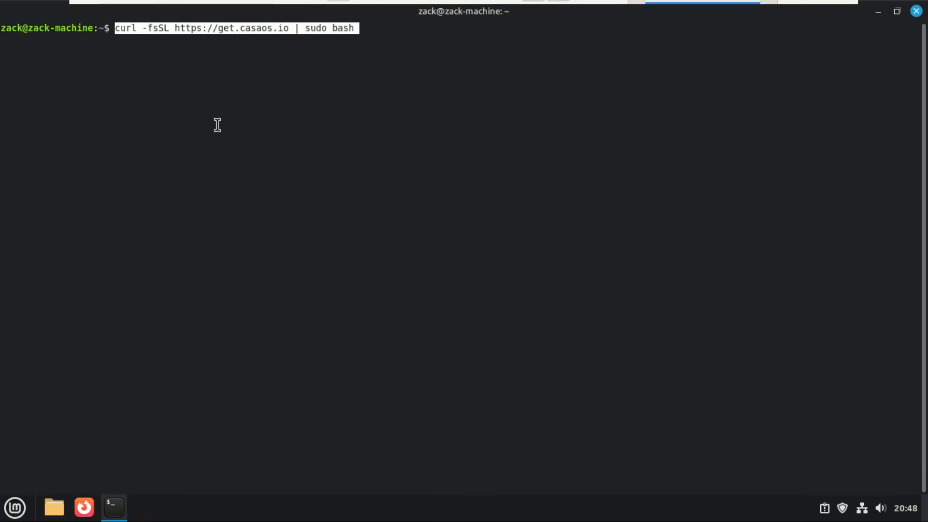
pyautogui.press('Return')
pyautogui.write('********')
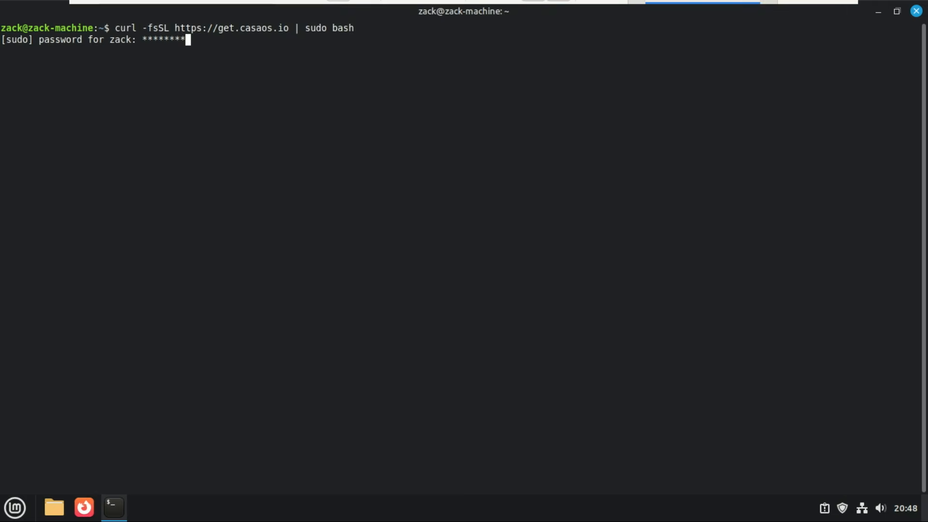
pyautogui.write('*')
pyautogui.press('Return')
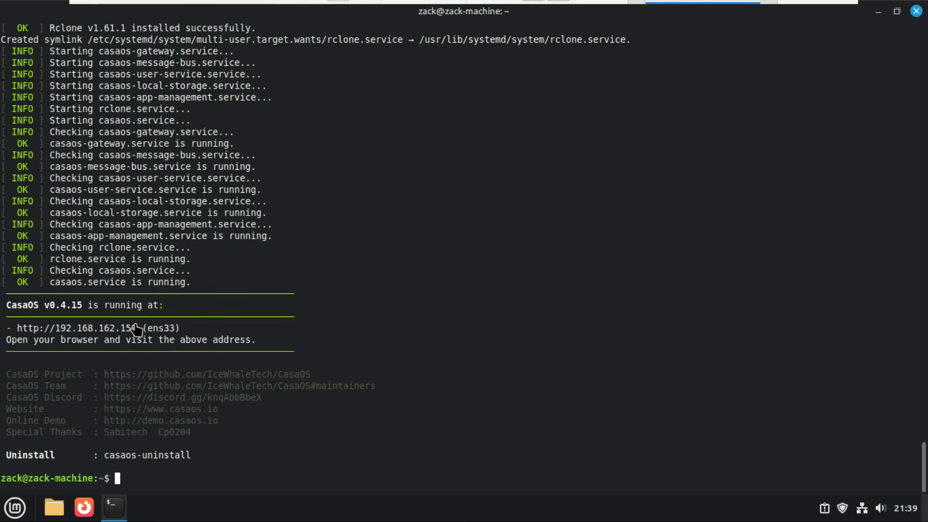
pyautogui.moveTo(136, 329)
pyautogui.mouseDown()
pyautogui.moveTo(158, 364)
pyautogui.moveTo(212, 344)
pyautogui.moveTo(47, 344)
pyautogui.moveTo(138, 326)
pyautogui.mouseUp()
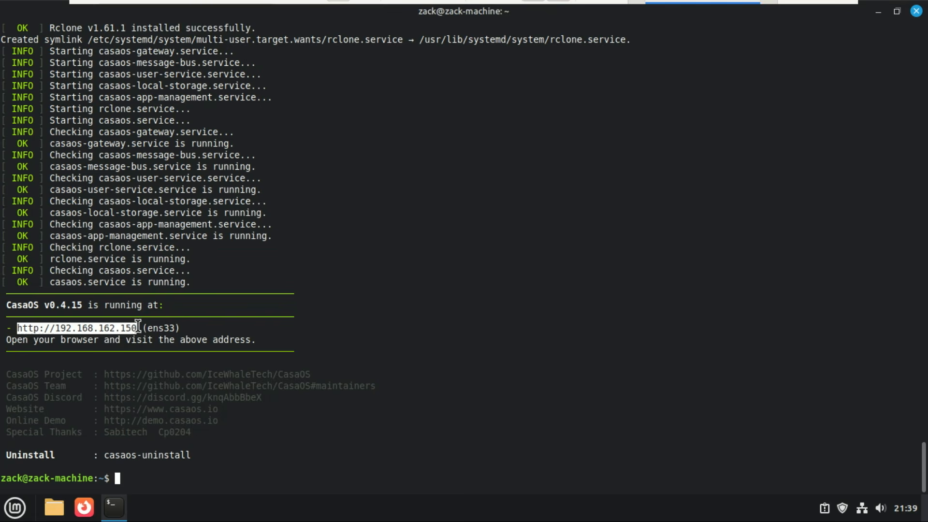
pyautogui.rightClick(122, 335)
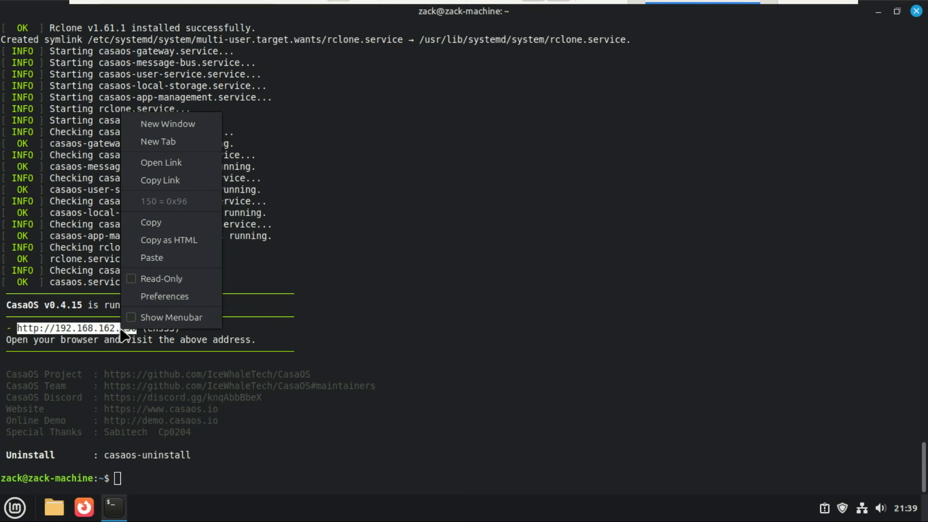
pyautogui.click(157, 181)
pyautogui.click(878, 11)
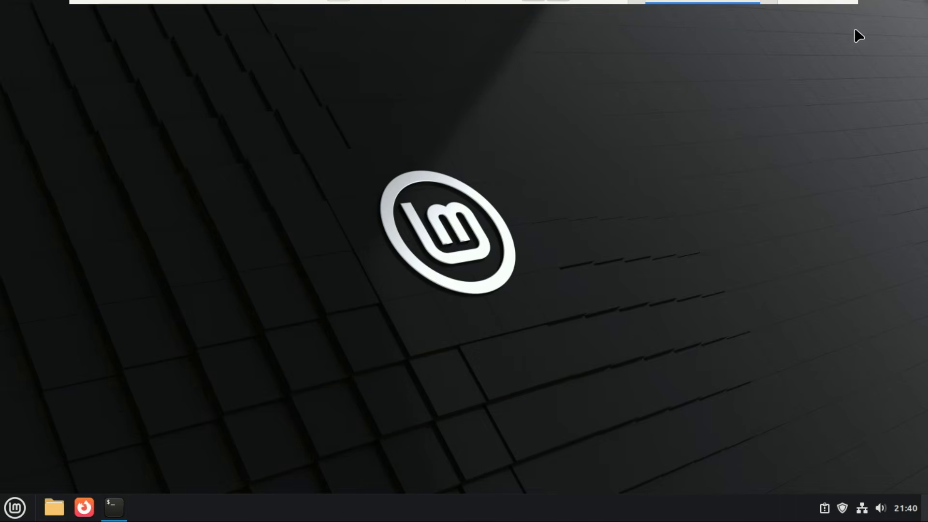
pyautogui.click(84, 507)
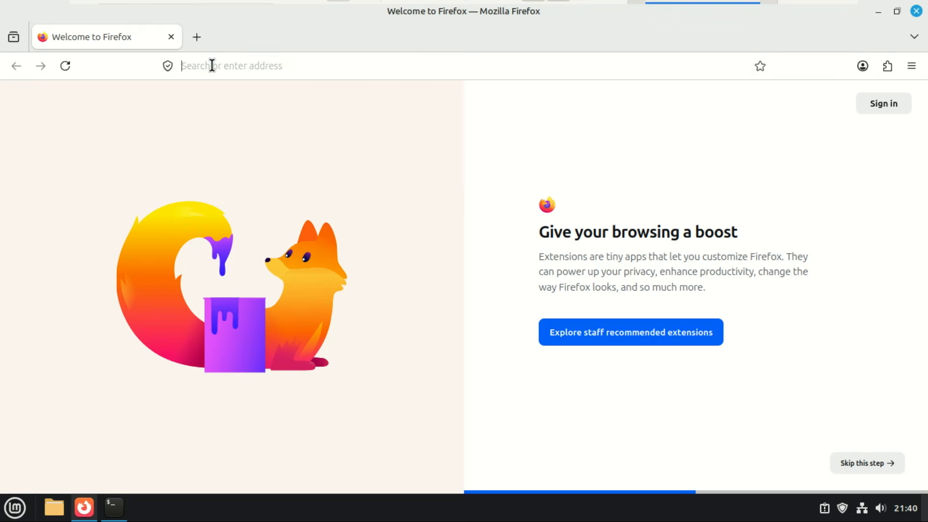
pyautogui.click(211, 65)
pyautogui.write('http://192.168.162.150')
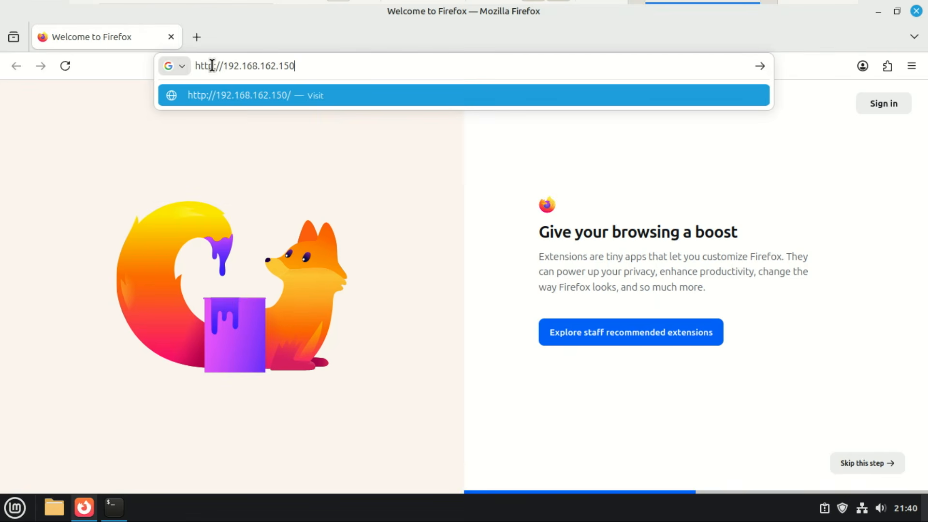
pyautogui.press('Return')
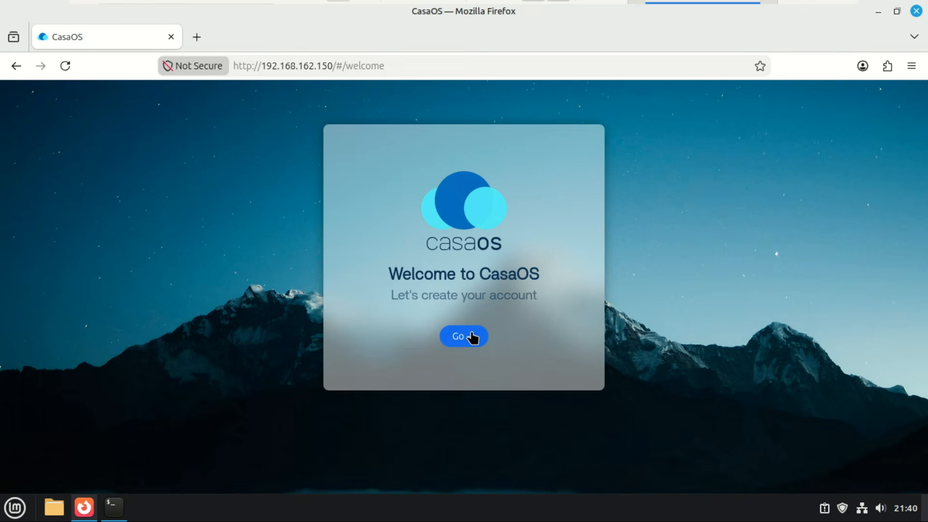
# Create the CasaOS admin account with a username and confirmed password, saving the login in Firefox.
pyautogui.click(472, 336)
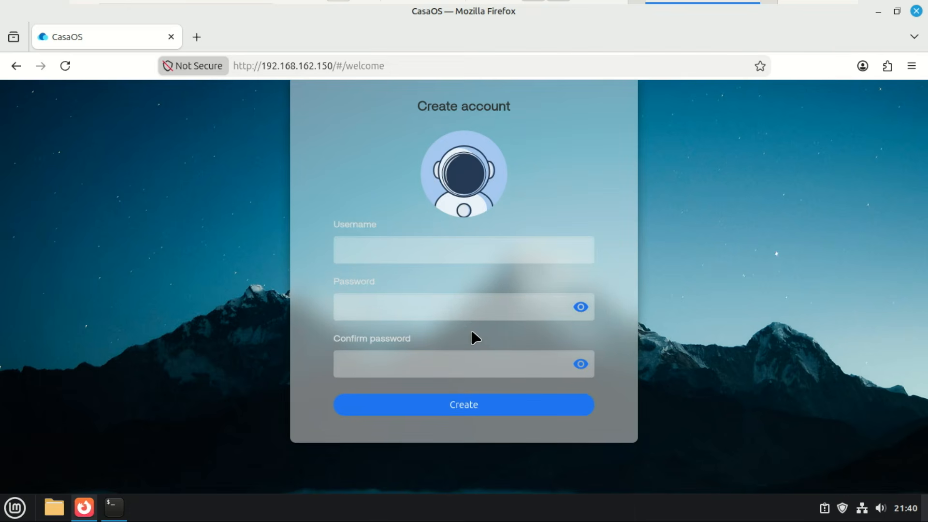
pyautogui.click(396, 254)
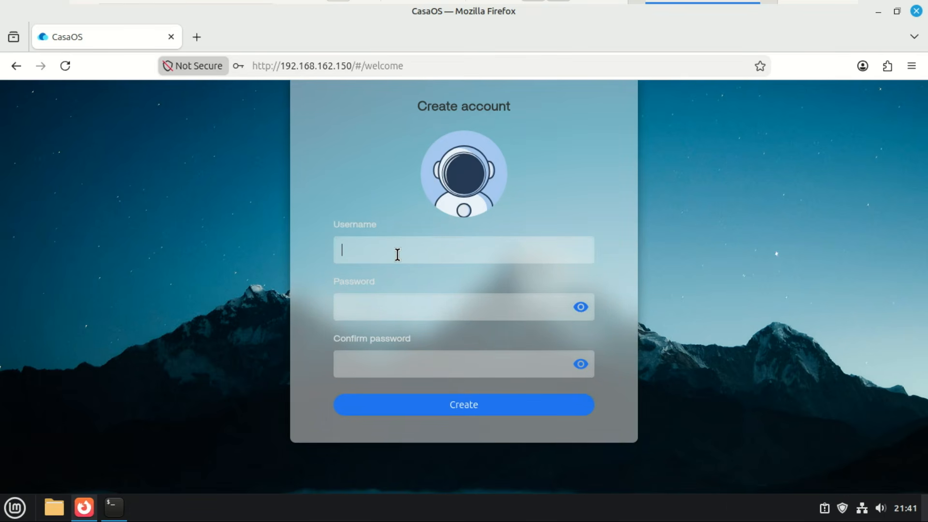
pyautogui.write('zack')
pyautogui.press('Tab')
pyautogui.write('*********')
pyautogui.click(414, 365)
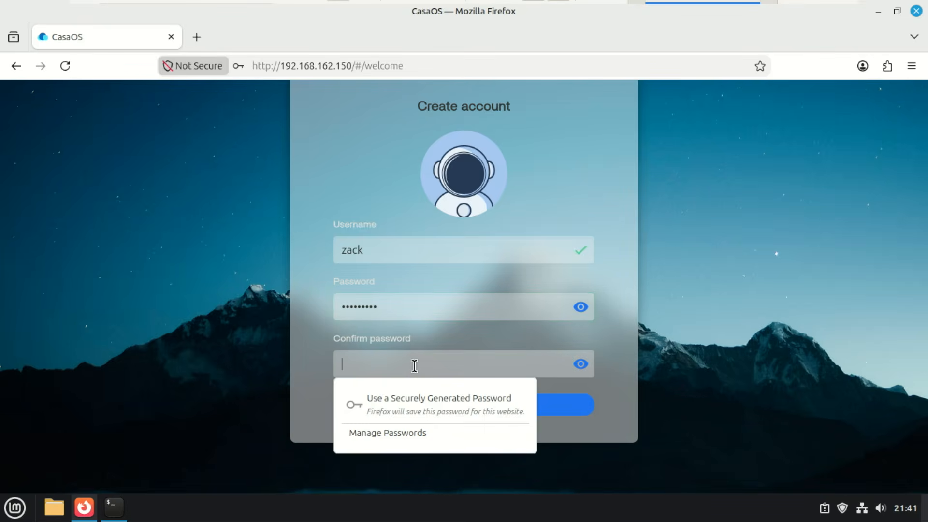
pyautogui.write('*******')
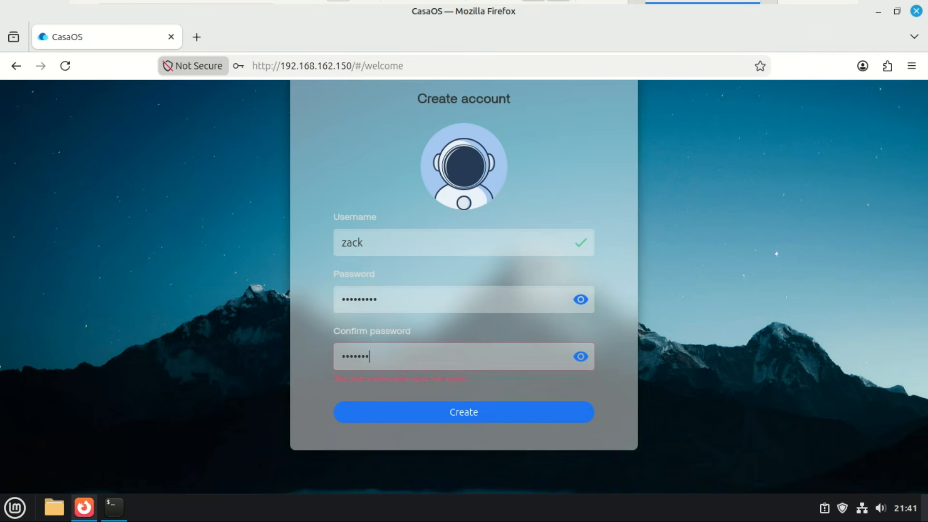
pyautogui.write('**')
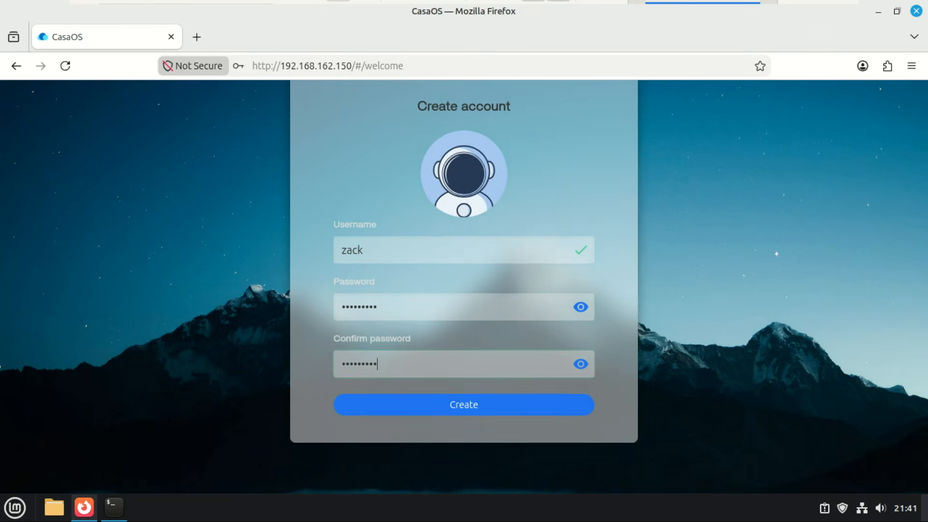
pyautogui.click(473, 419)
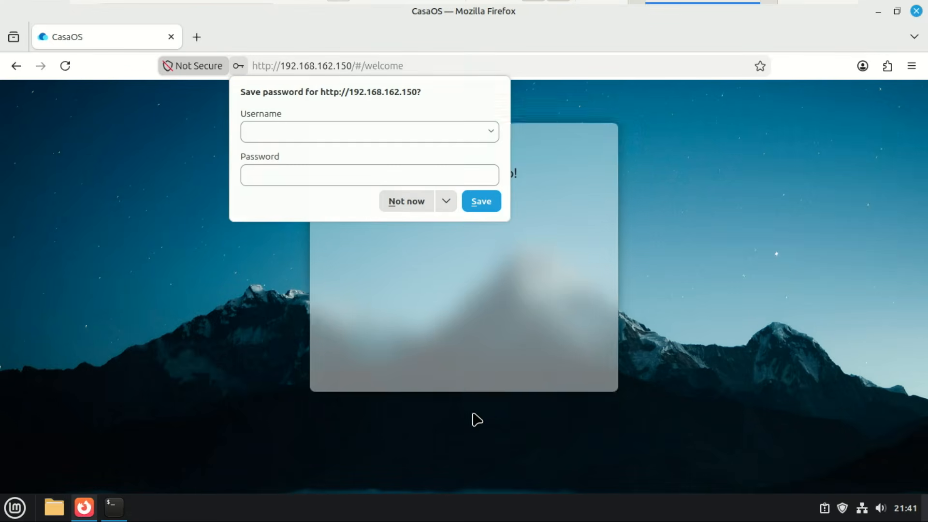
pyautogui.click(487, 205)
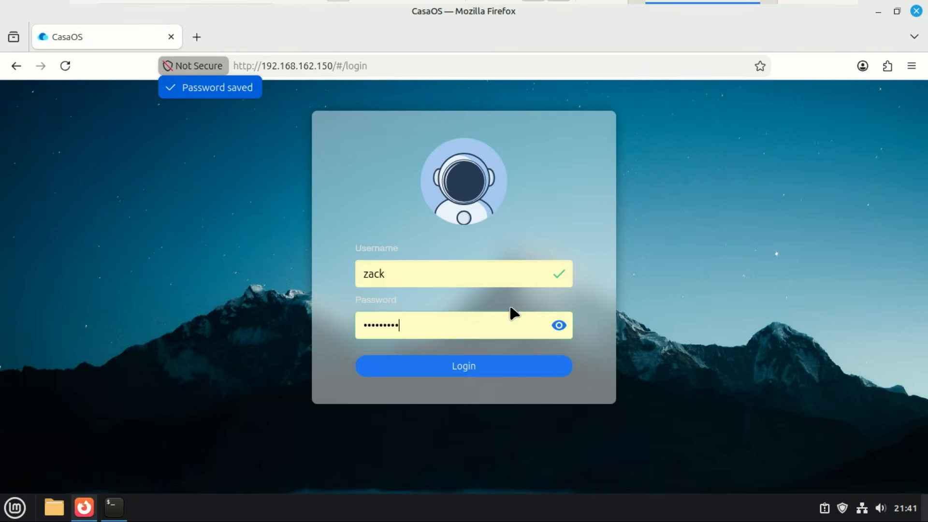
# Log in, expand system status, and open Storage Manager showing System drive sda2 with 51.95 GB free.
pyautogui.click(465, 373)
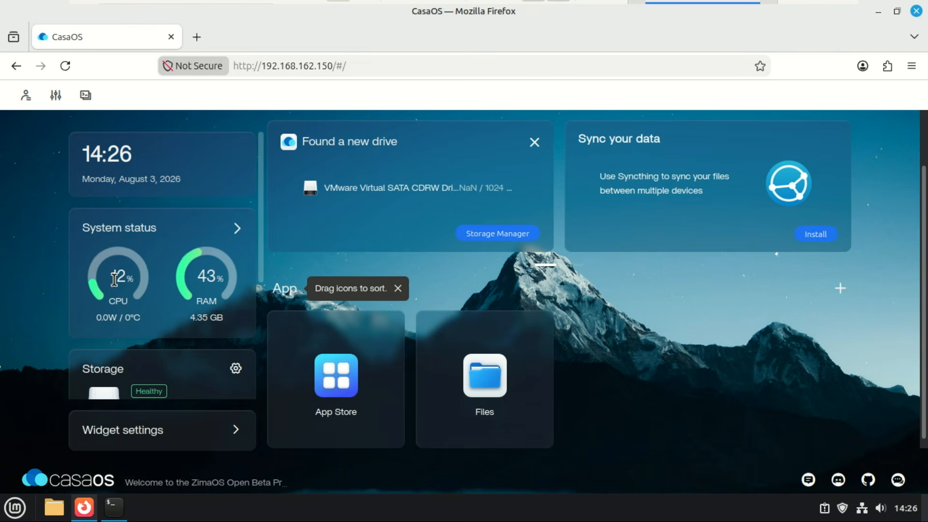
pyautogui.click(237, 229)
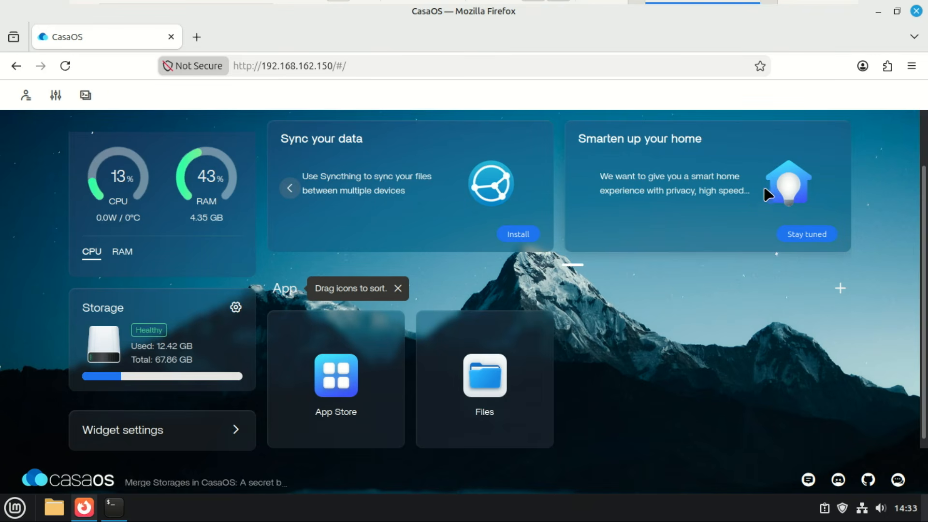
pyautogui.click(289, 190)
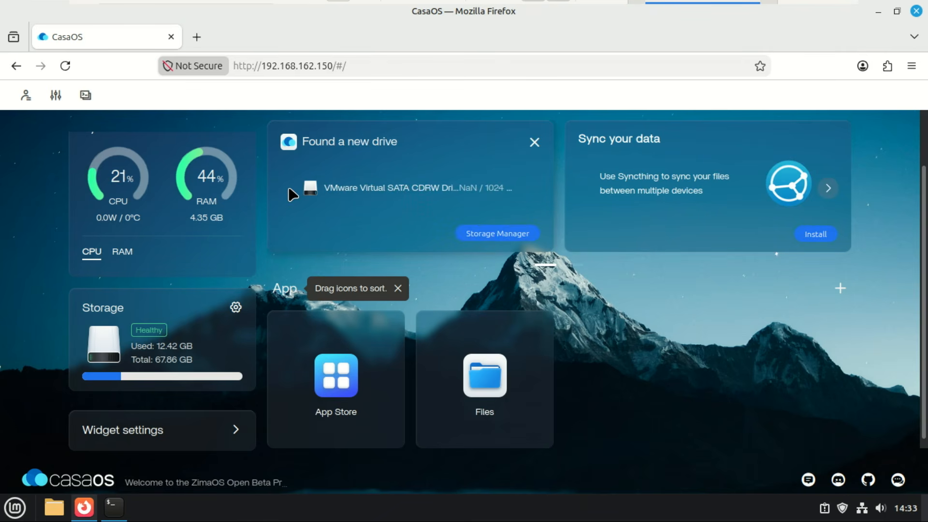
pyautogui.click(501, 234)
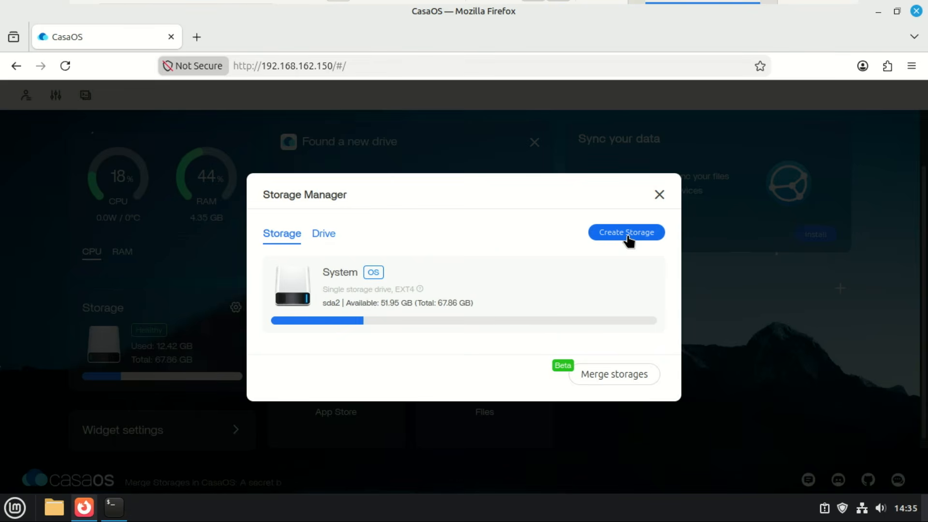
pyautogui.click(627, 233)
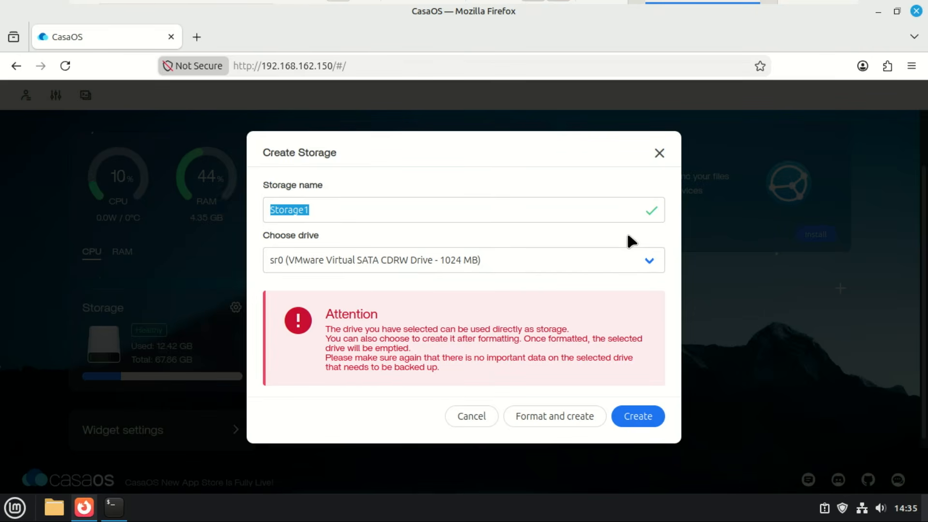
pyautogui.click(648, 261)
pyautogui.click(648, 260)
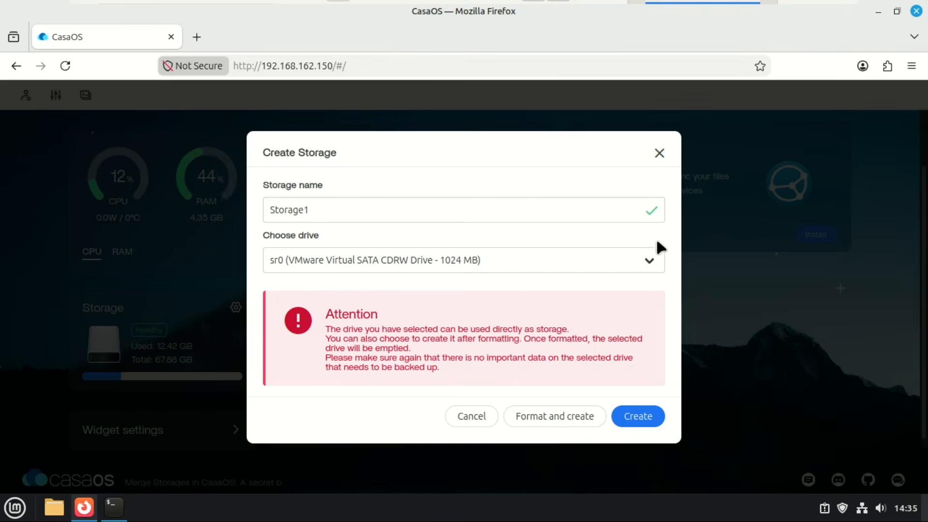
pyautogui.click(658, 154)
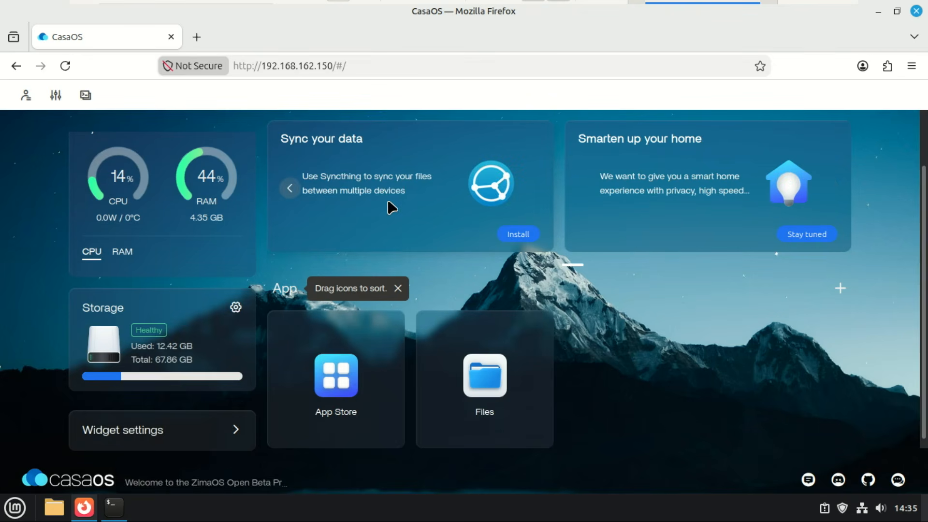
pyautogui.click(289, 188)
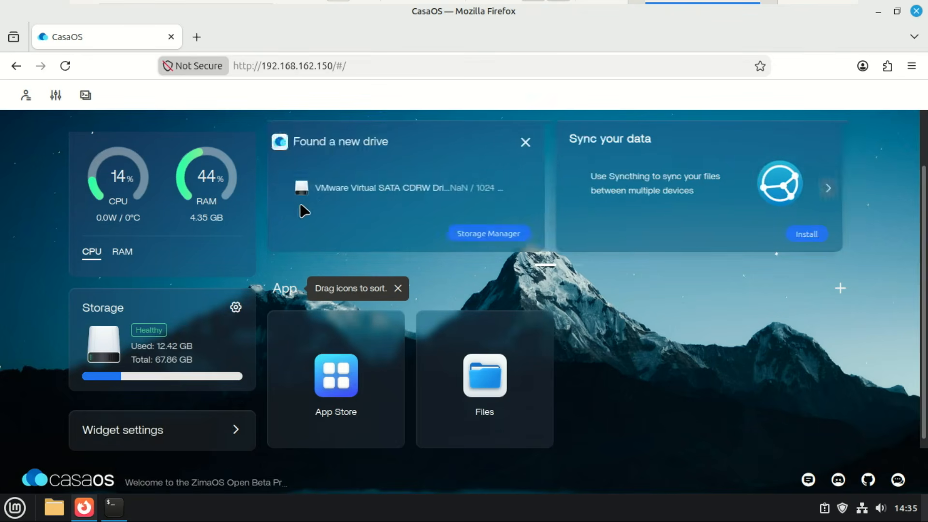
pyautogui.click(483, 234)
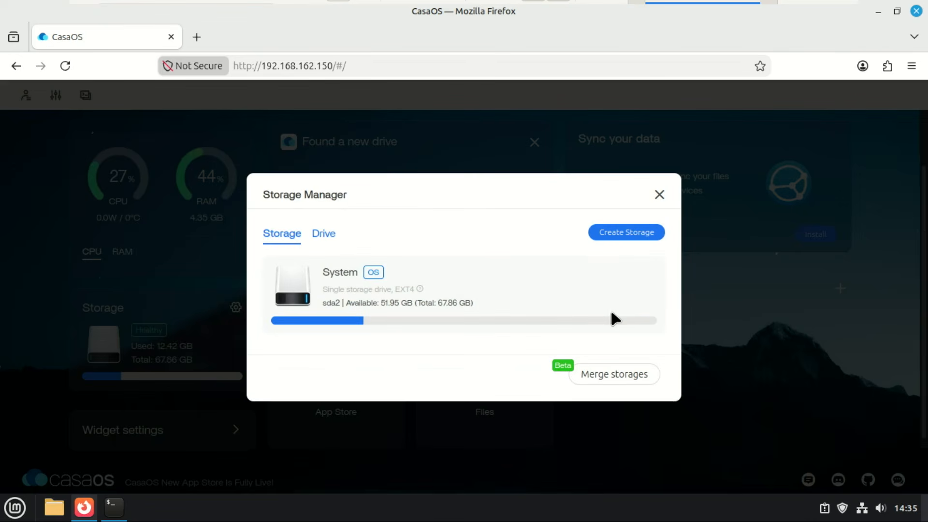
pyautogui.click(613, 375)
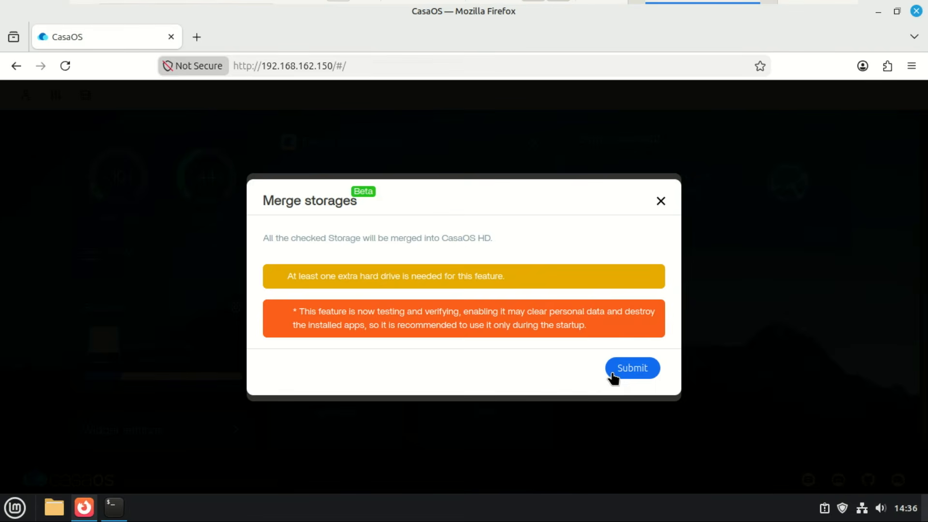
pyautogui.click(660, 202)
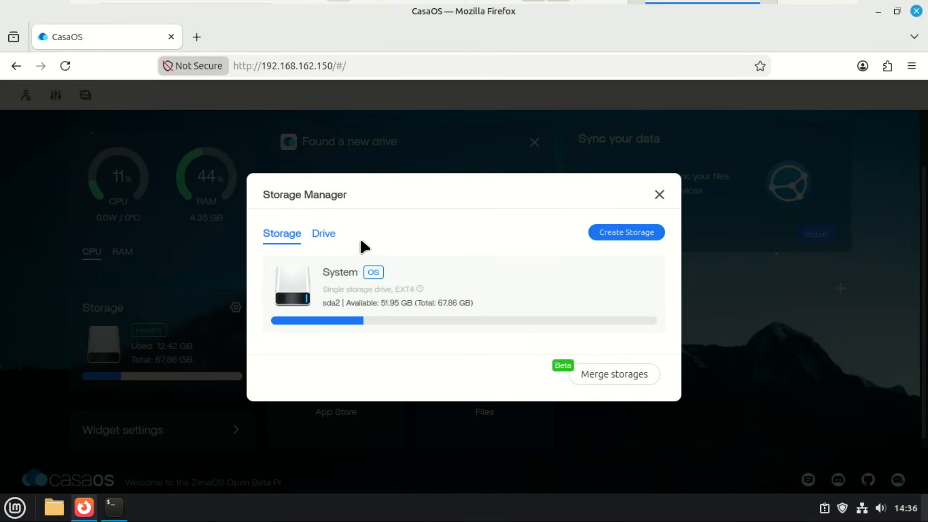
pyautogui.click(330, 238)
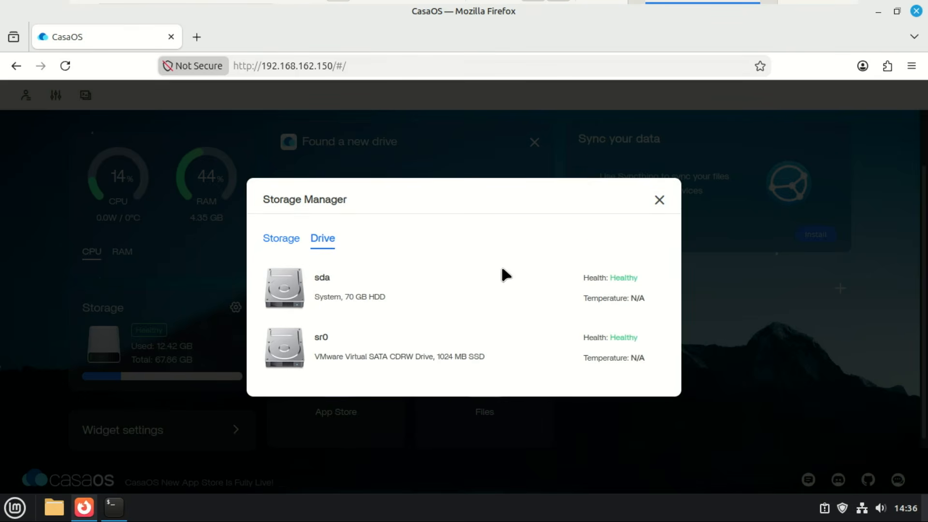
pyautogui.click(278, 241)
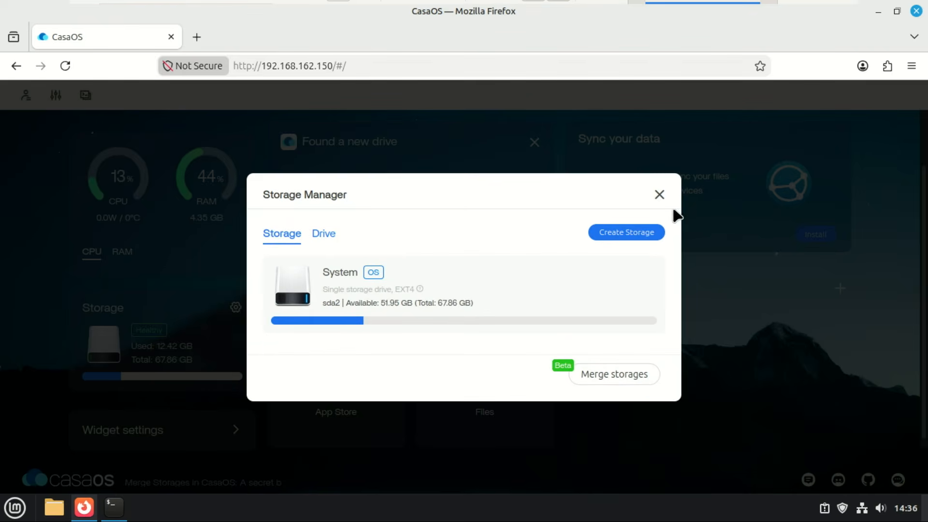
pyautogui.click(659, 195)
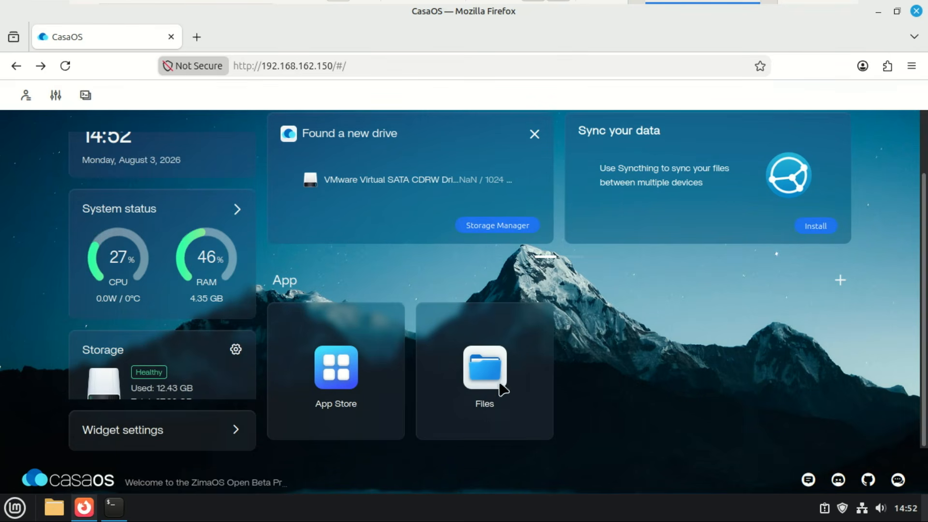
# Open the Files app on DATA and toggle between list and icon views.
pyautogui.click(476, 382)
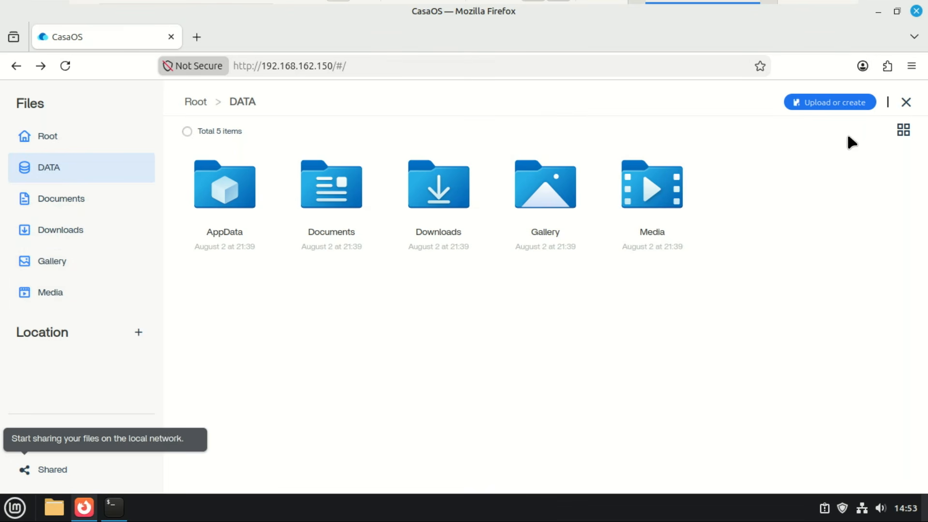
pyautogui.click(903, 130)
pyautogui.click(904, 130)
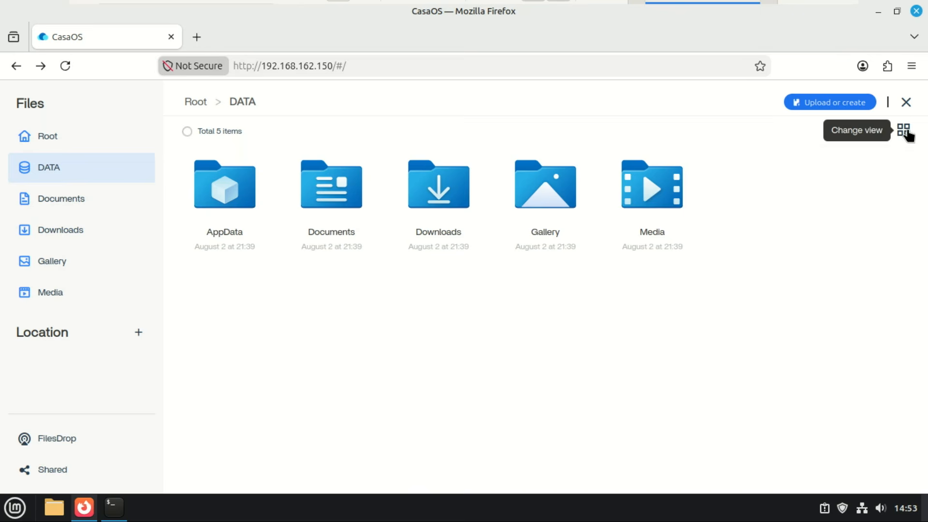
# Start a new file in DATA, cancel it, and show the add-location options.
pyautogui.click(835, 107)
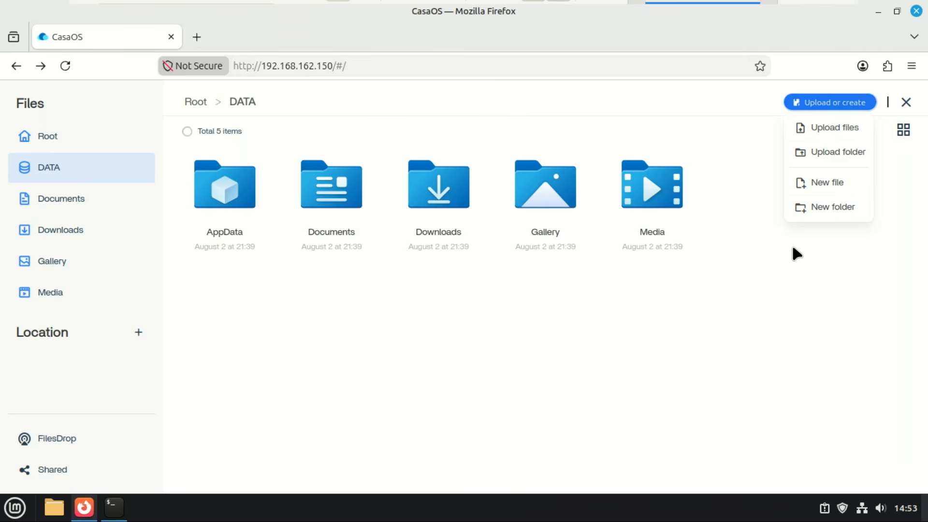
pyautogui.click(821, 183)
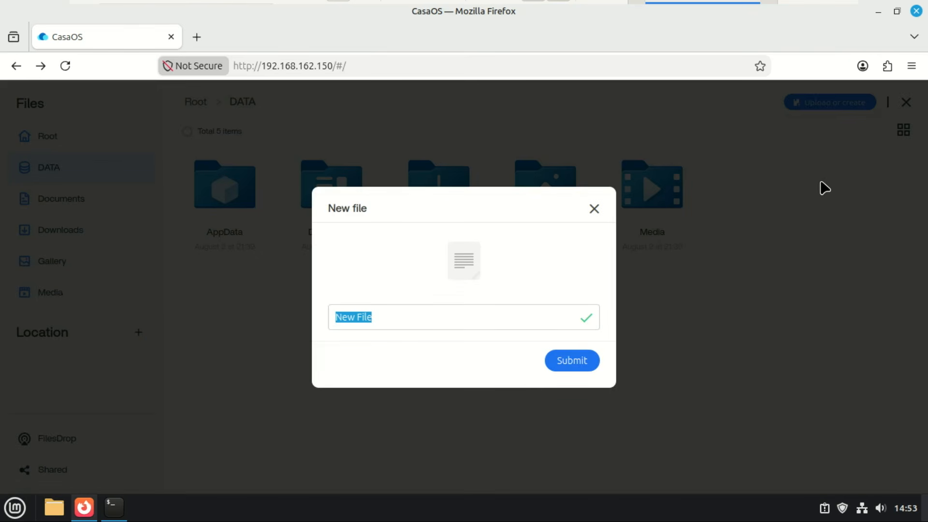
pyautogui.click(593, 211)
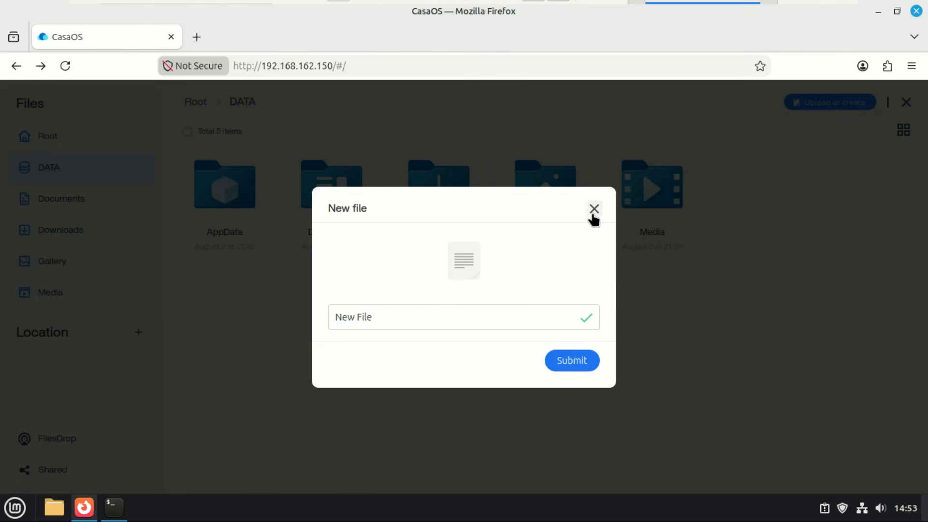
pyautogui.click(138, 333)
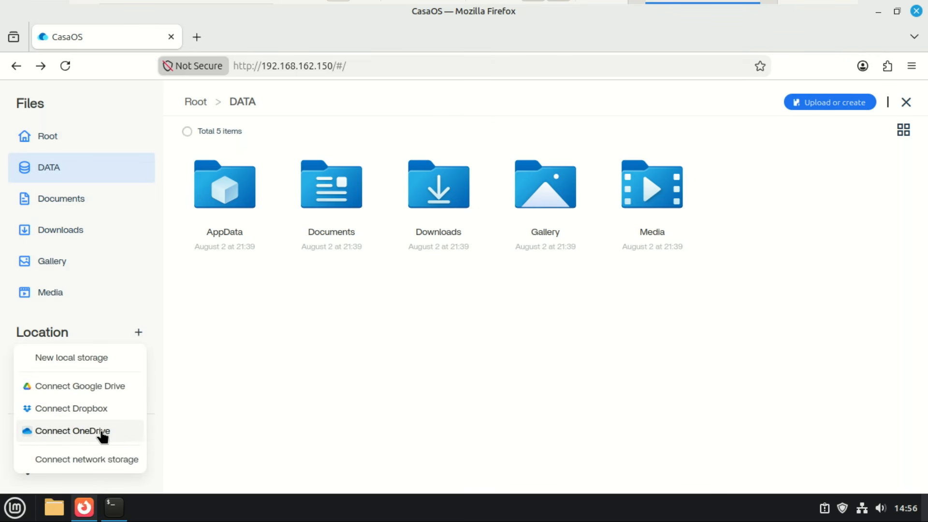
pyautogui.click(72, 430)
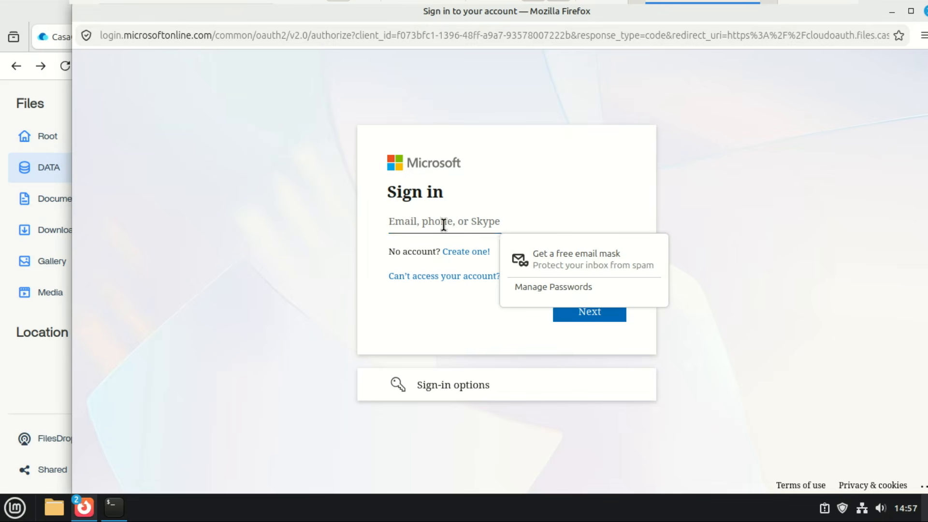
pyautogui.moveTo(217, 13); pyautogui.dragTo(177, 41)
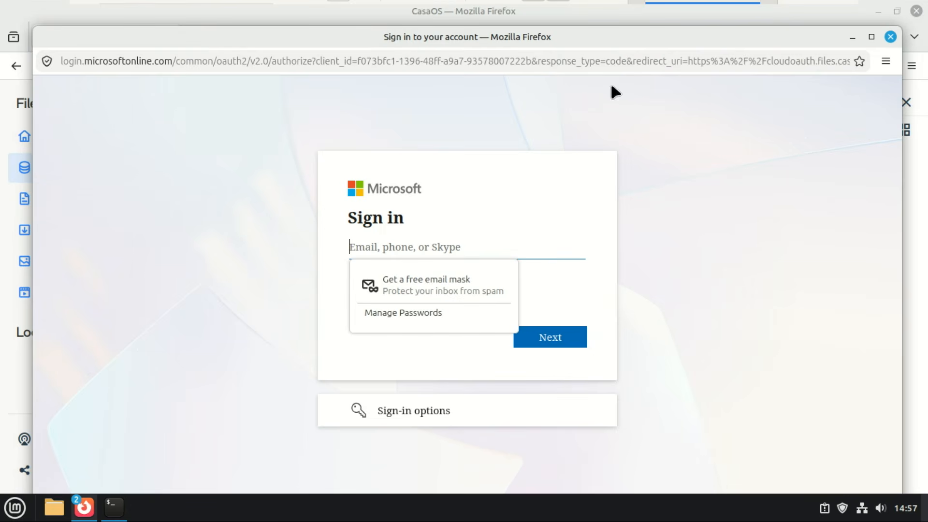
pyautogui.click(891, 37)
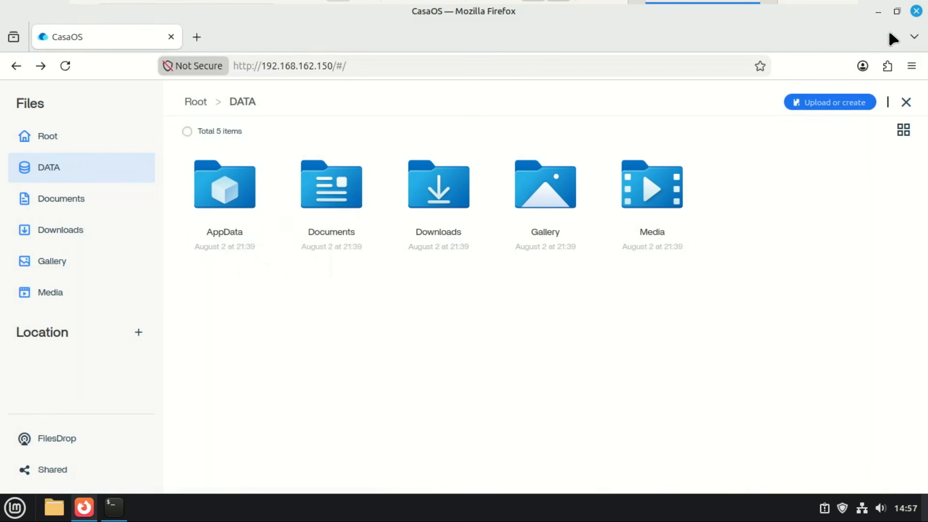
pyautogui.click(138, 333)
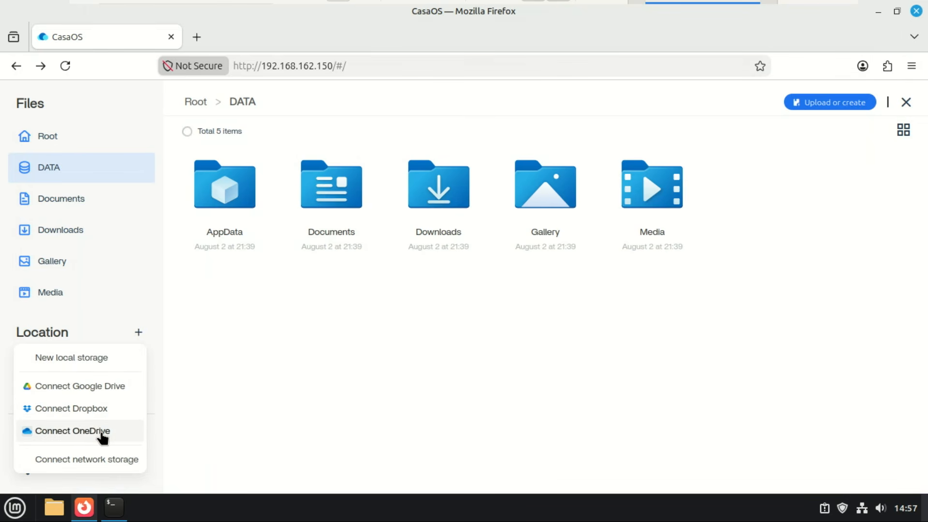
pyautogui.click(100, 461)
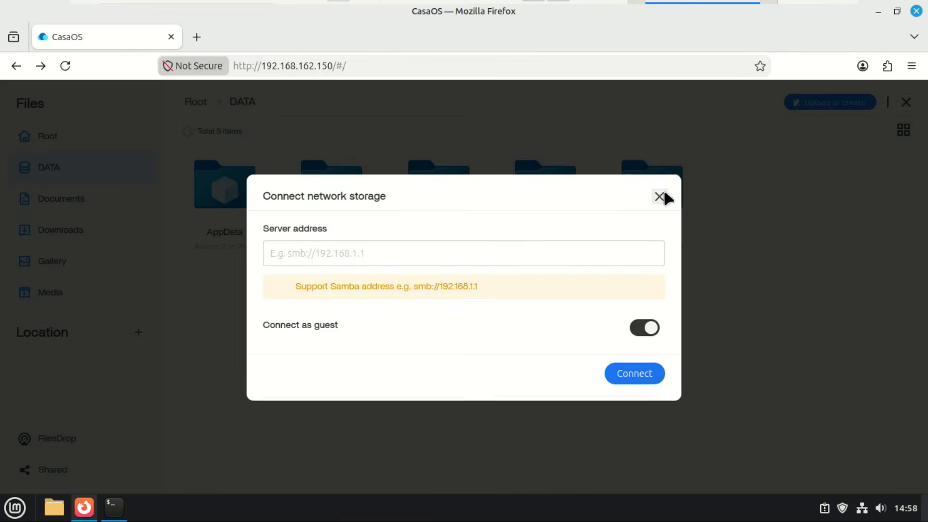
pyautogui.click(660, 195)
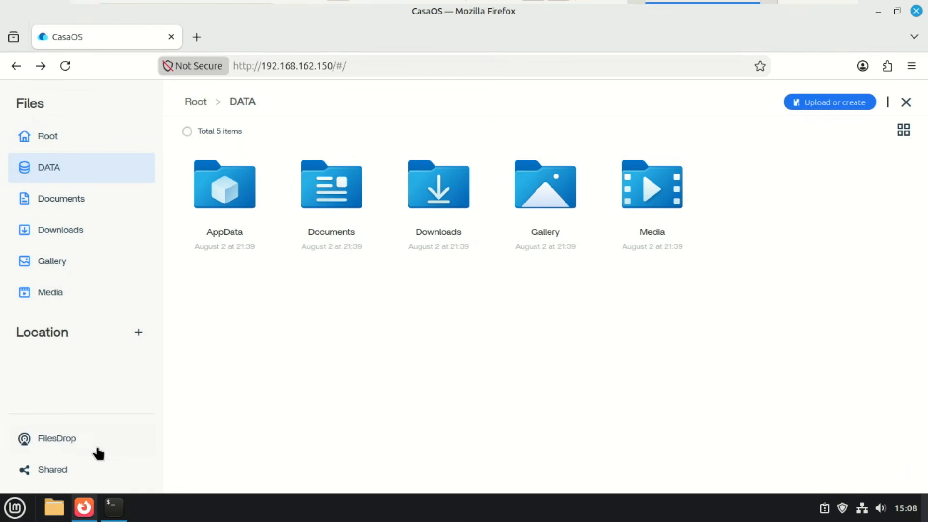
# Open FilesDrop, view and select its local network access address, then go to Shared folders.
pyautogui.click(61, 442)
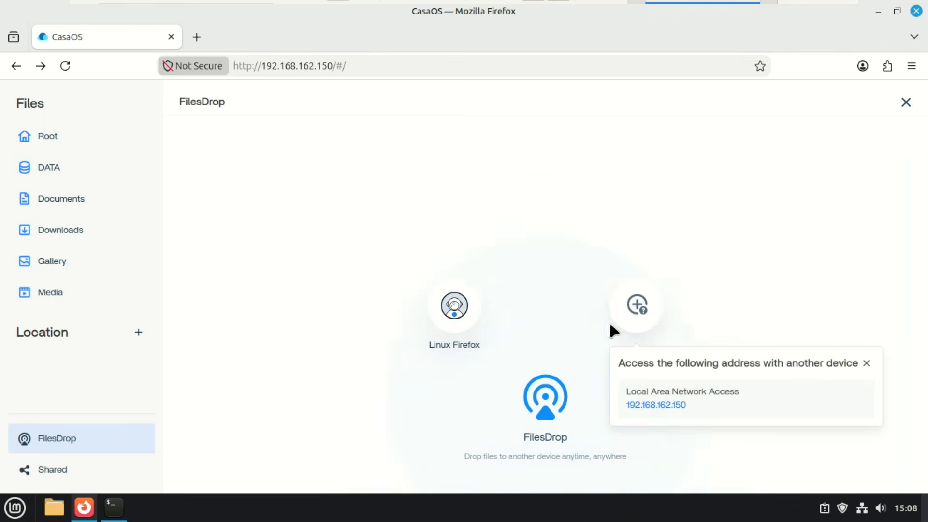
pyautogui.click(635, 306)
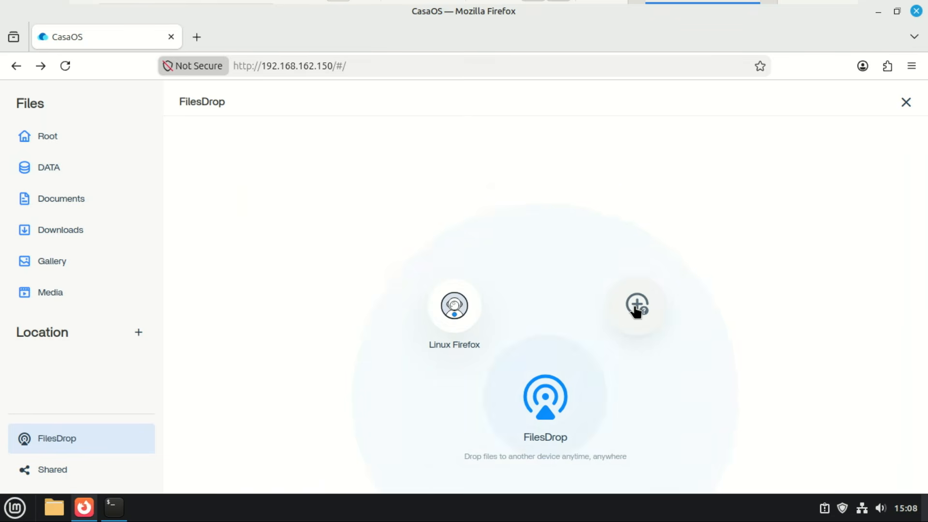
pyautogui.click(636, 310)
pyautogui.moveTo(628, 389); pyautogui.dragTo(695, 413)
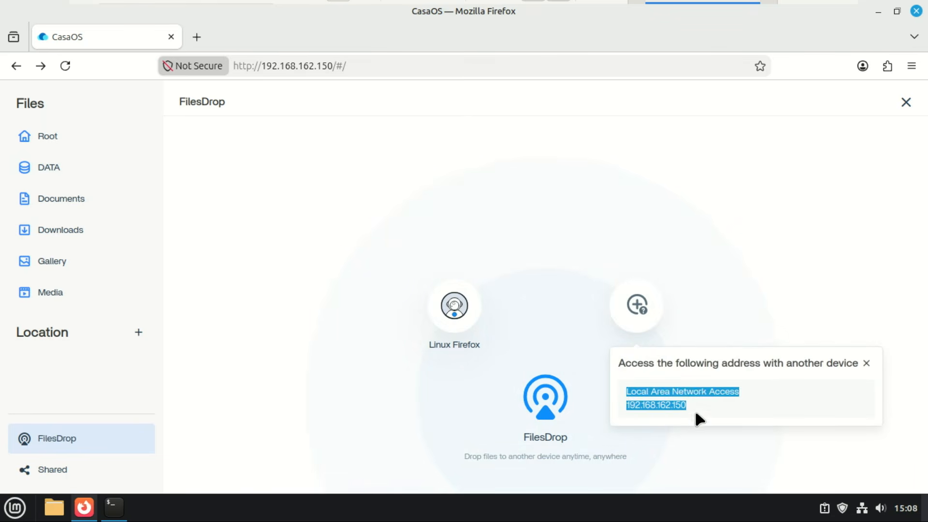
pyautogui.click(716, 421)
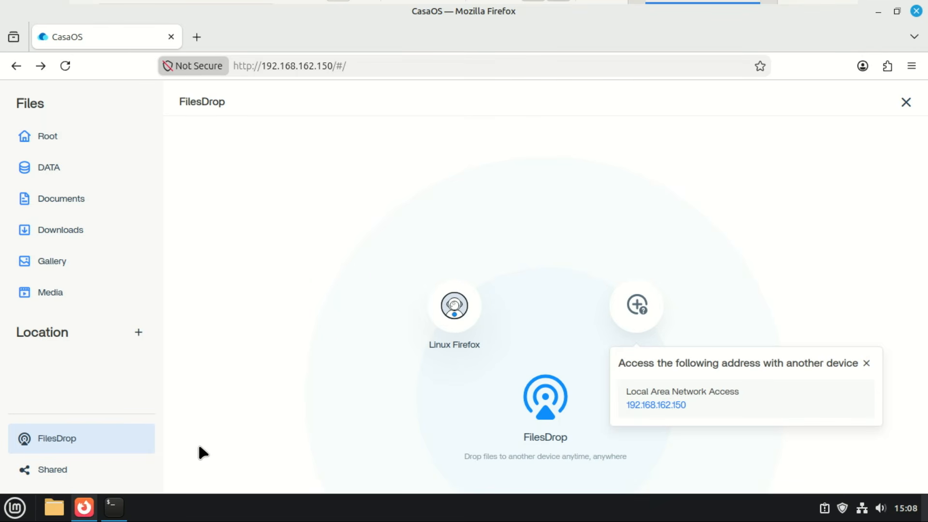
pyautogui.click(52, 478)
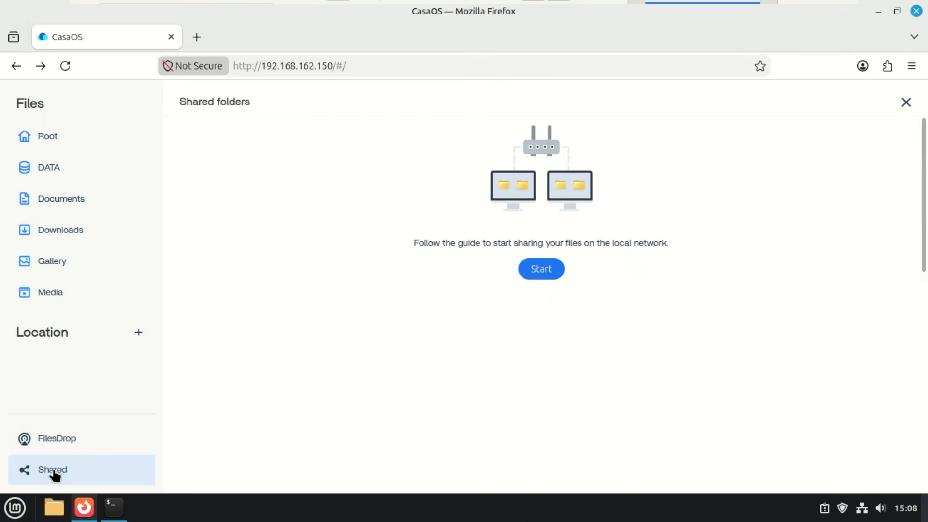
# Share Documents, Downloads, Gallery and Media on the local network, leaving DATA unchecked.
pyautogui.click(535, 275)
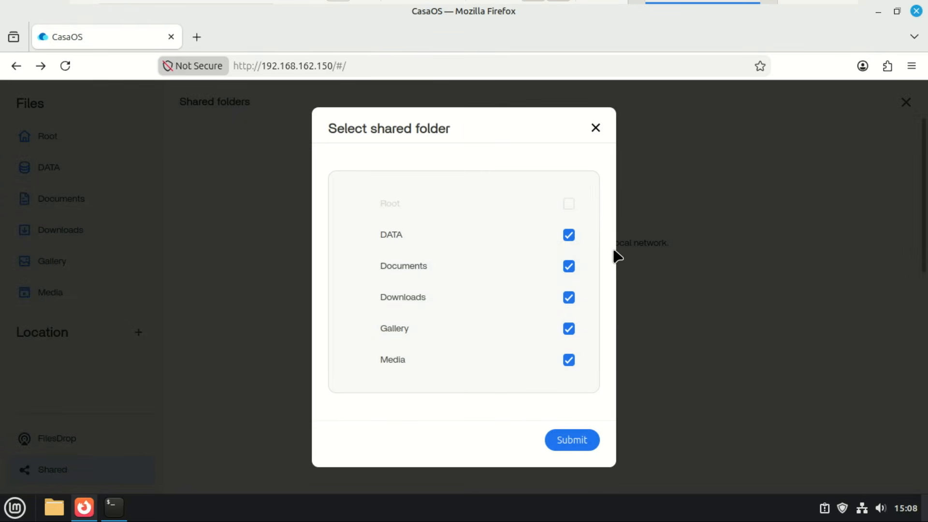
pyautogui.click(570, 238)
pyautogui.click(577, 439)
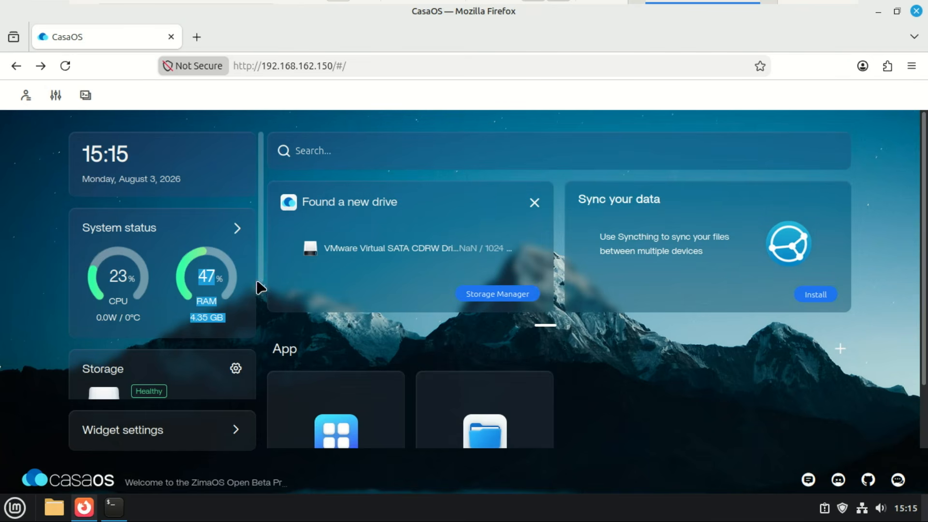
pyautogui.moveTo(263, 271); pyautogui.dragTo(262, 248)
pyautogui.click(234, 431)
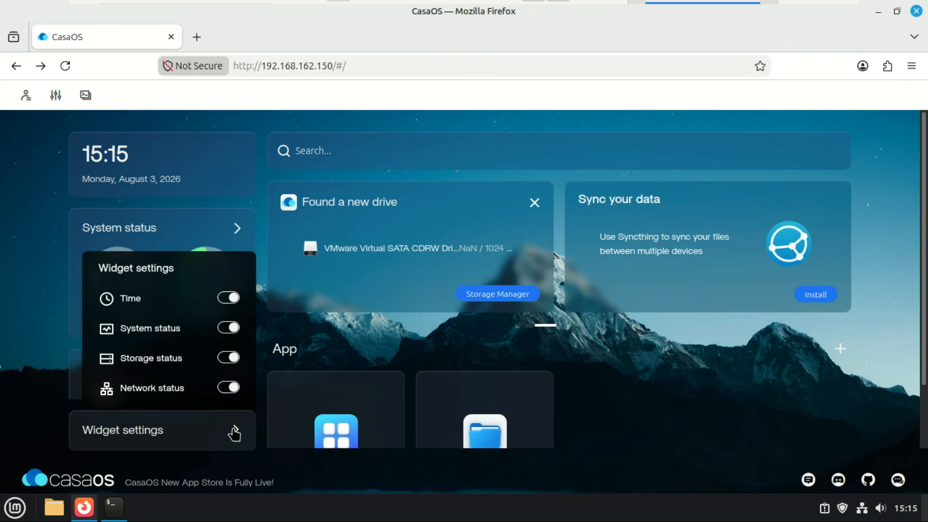
pyautogui.click(225, 300)
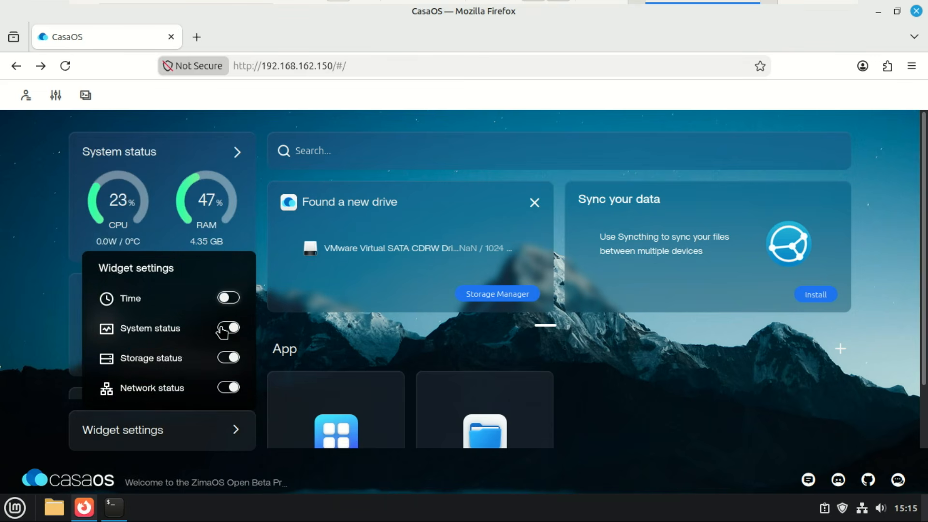
pyautogui.click(225, 330)
pyautogui.click(226, 348)
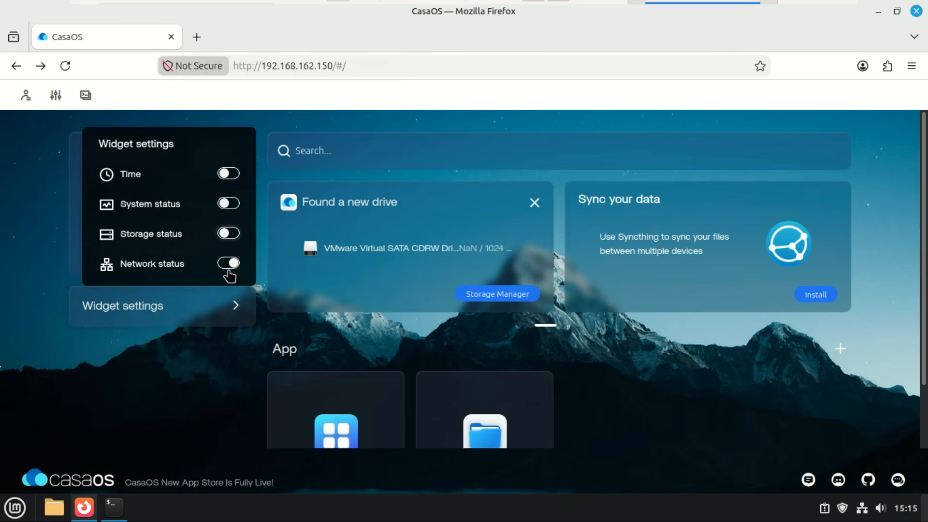
pyautogui.click(228, 234)
pyautogui.click(228, 318)
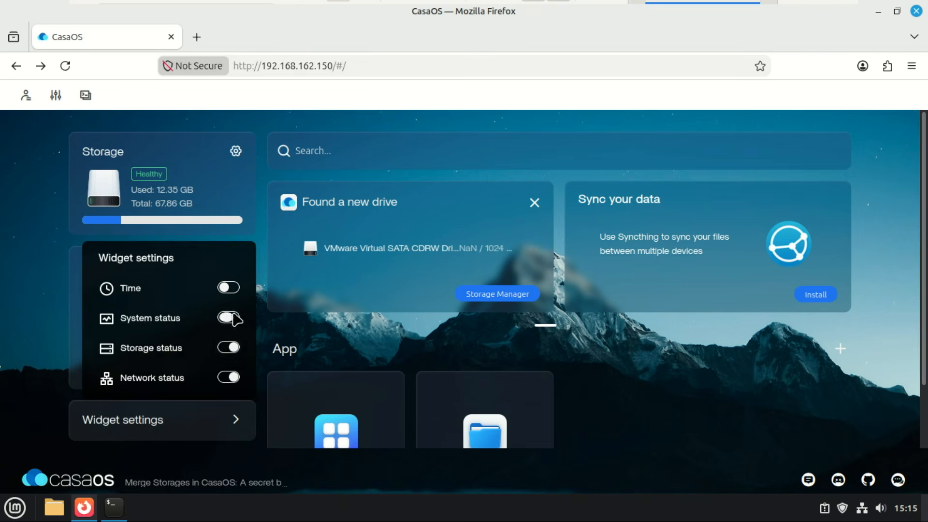
pyautogui.click(230, 298)
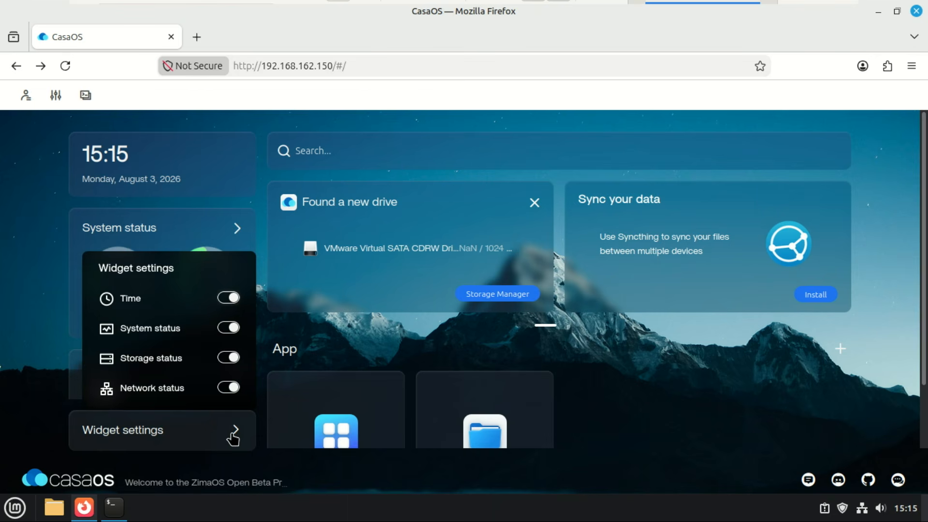
pyautogui.click(234, 437)
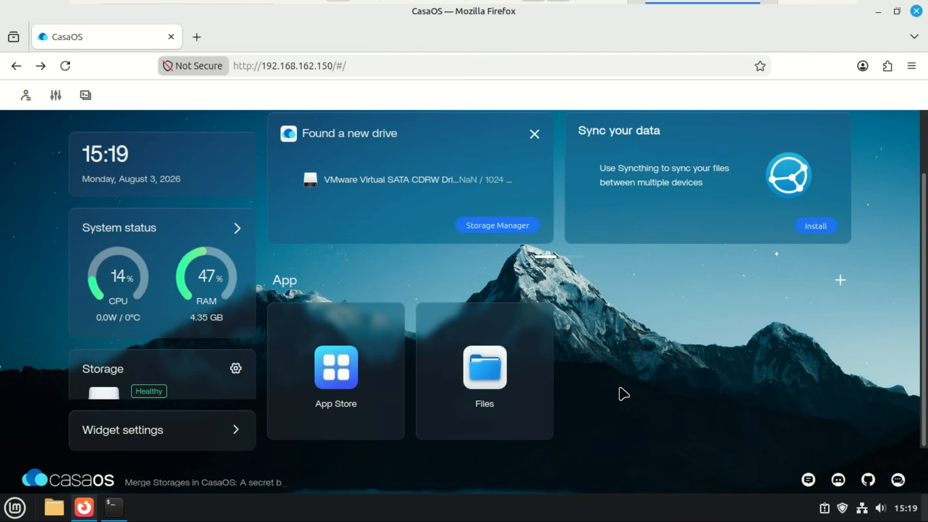
# Open the App Store, page through Featured Apps, scroll to Nextcloud and install it.
pyautogui.click(341, 377)
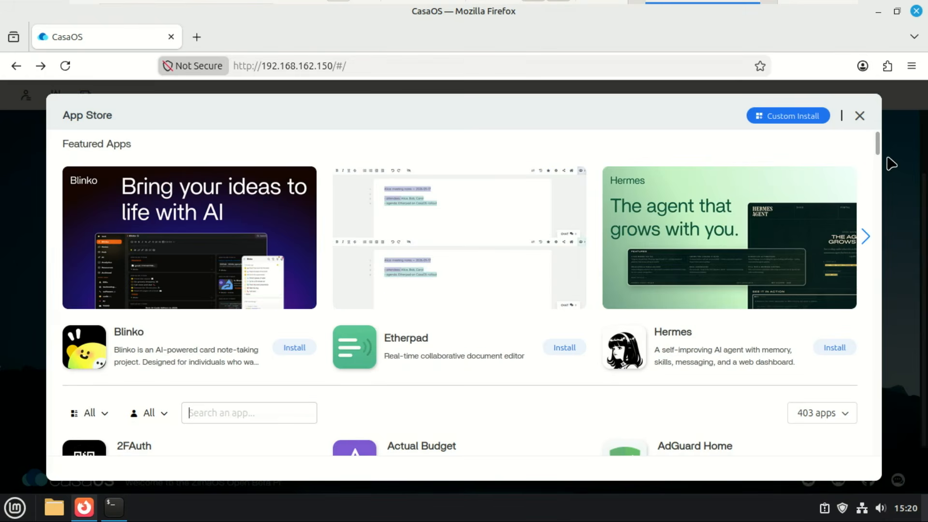
pyautogui.click(867, 242)
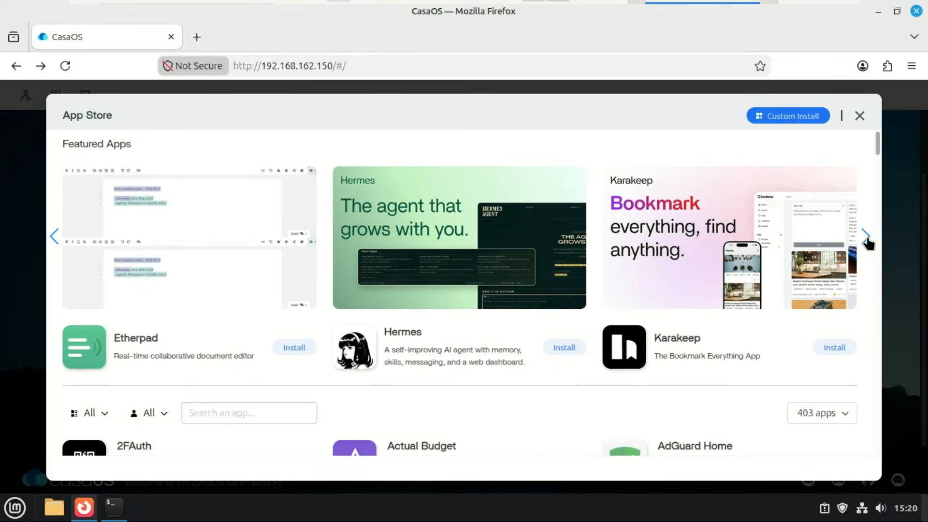
pyautogui.click(867, 242)
pyautogui.click(867, 242)
pyautogui.click(868, 242)
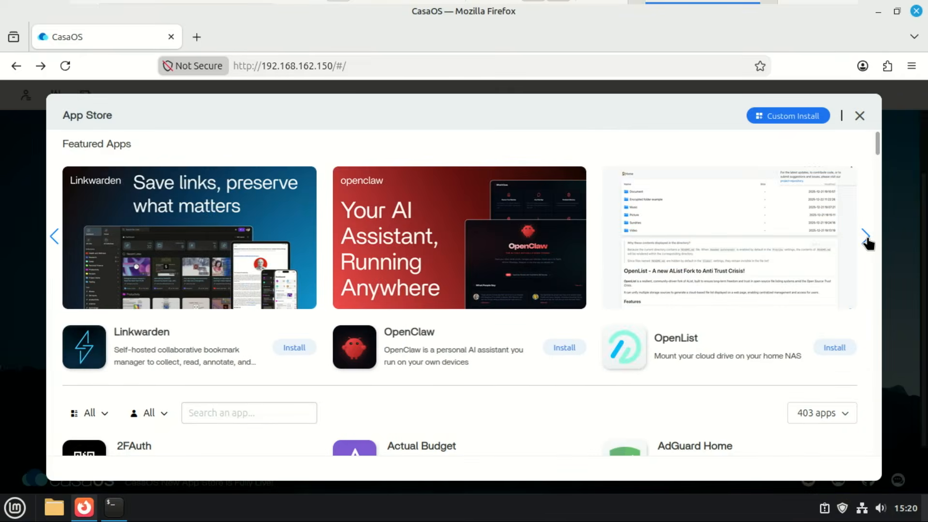
pyautogui.click(868, 241)
pyautogui.click(868, 242)
pyautogui.click(867, 241)
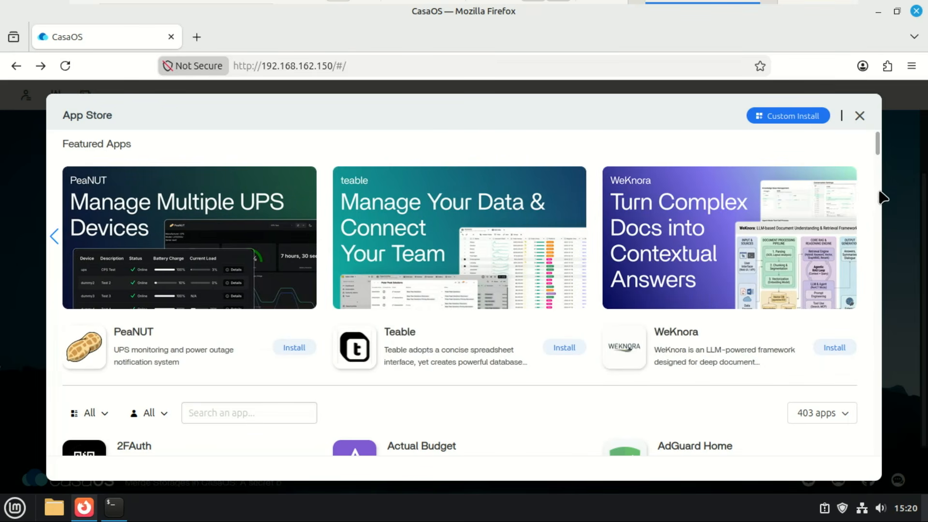
pyautogui.moveTo(876, 150); pyautogui.dragTo(875, 190)
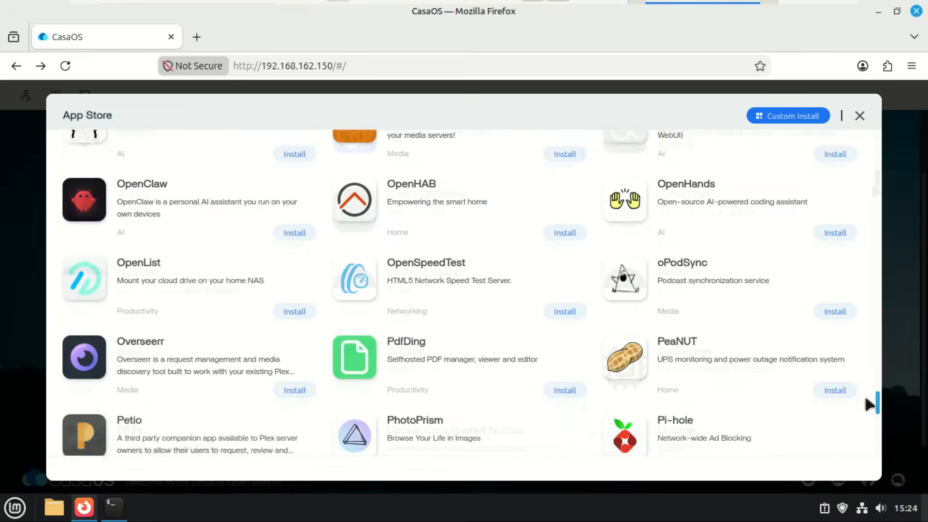
pyautogui.moveTo(864, 397); pyautogui.dragTo(865, 391)
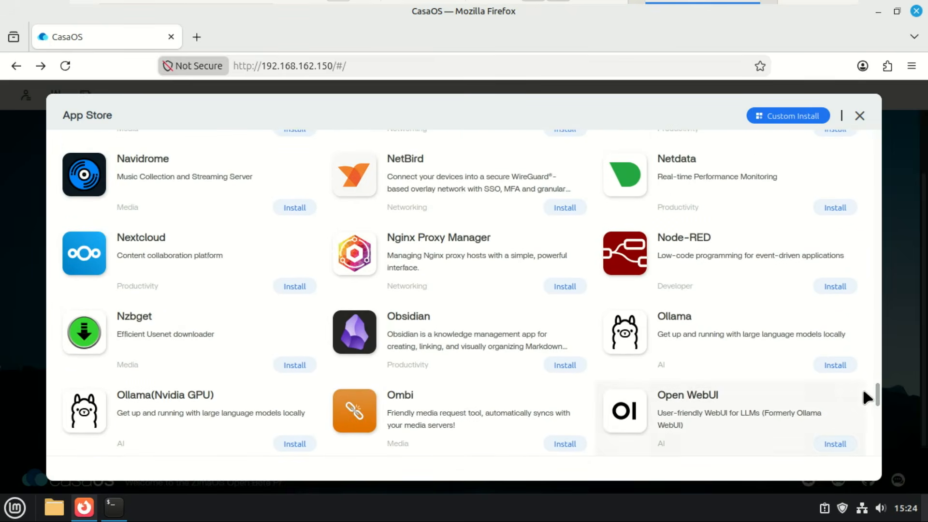
pyautogui.click(298, 287)
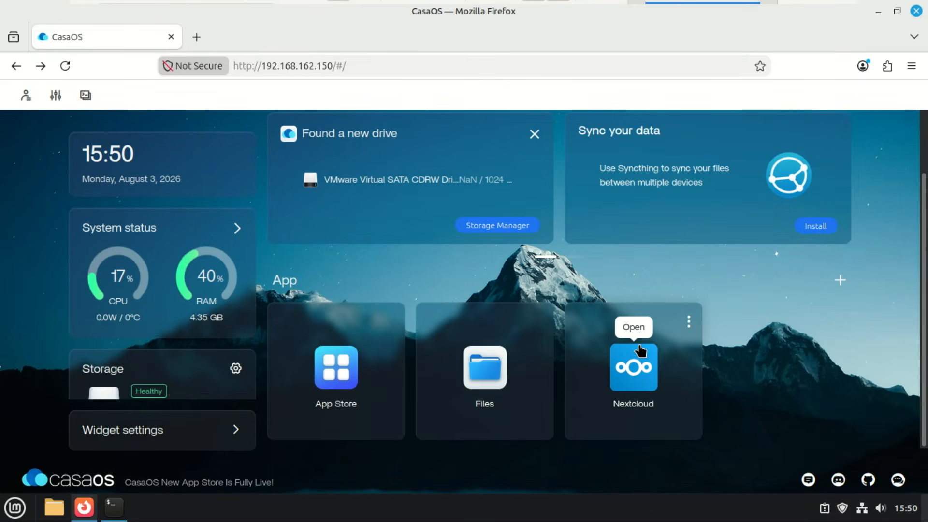
# Open Nextcloud and fill in the admin account name and password on its setup form.
pyautogui.click(628, 376)
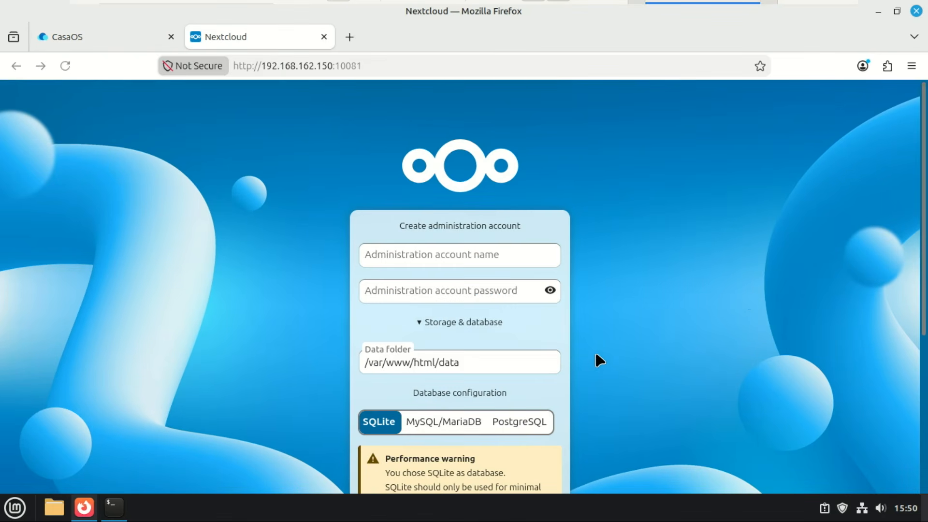
pyautogui.scroll(-3, 921, 207)
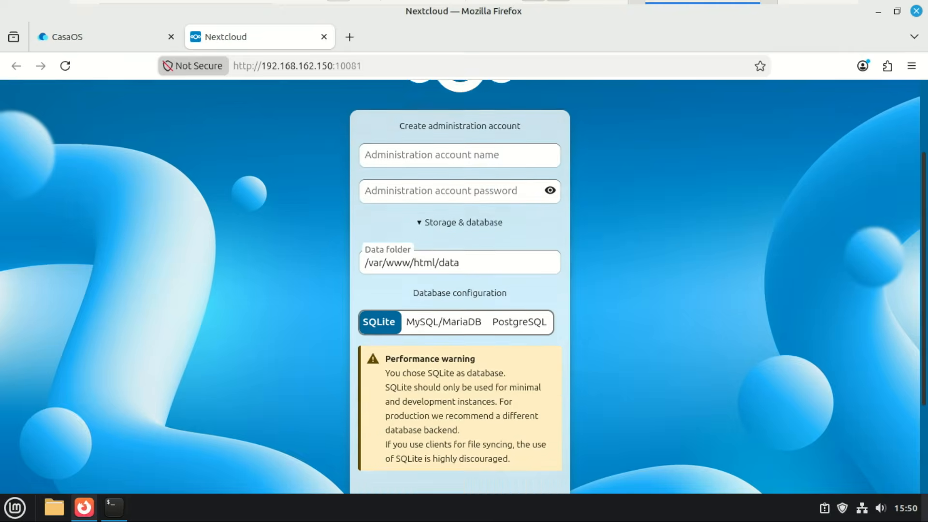
pyautogui.scroll(-2, 459, 290)
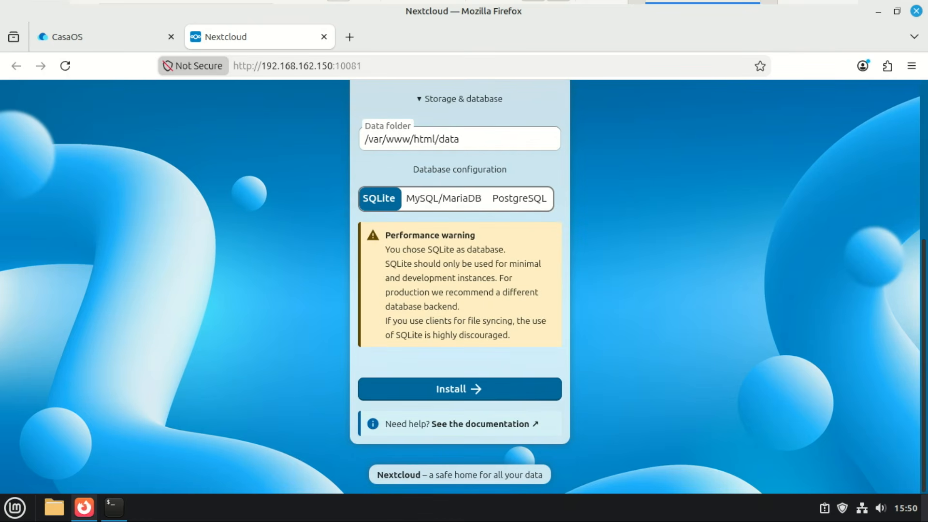
pyautogui.scroll(4, 890, 227)
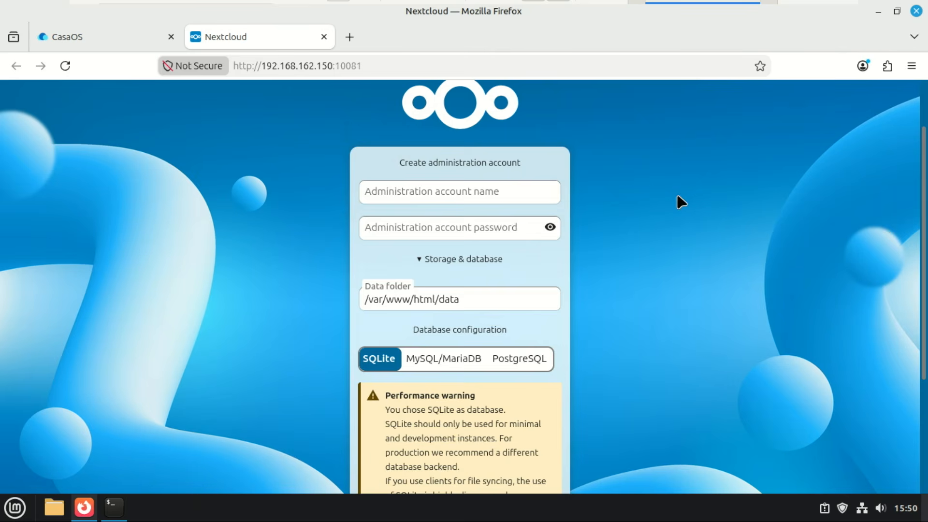
pyautogui.click(411, 184)
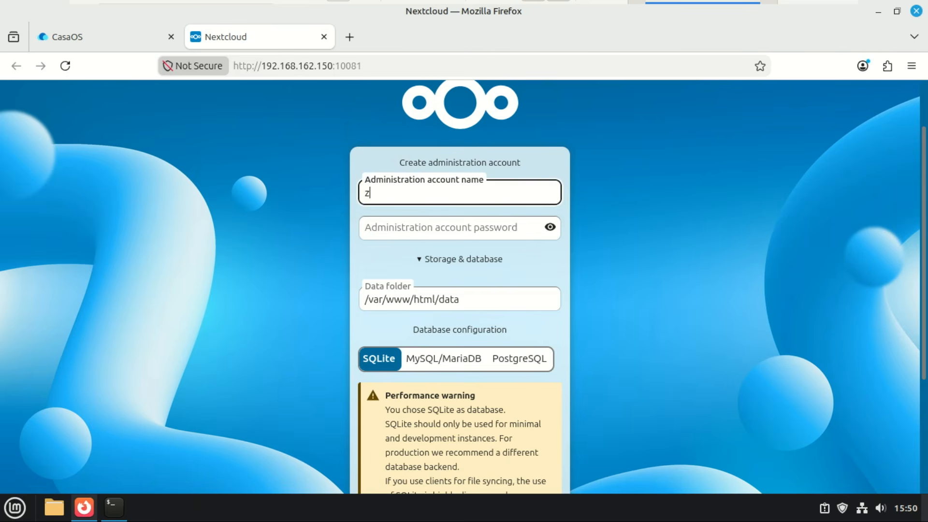
pyautogui.click(482, 226)
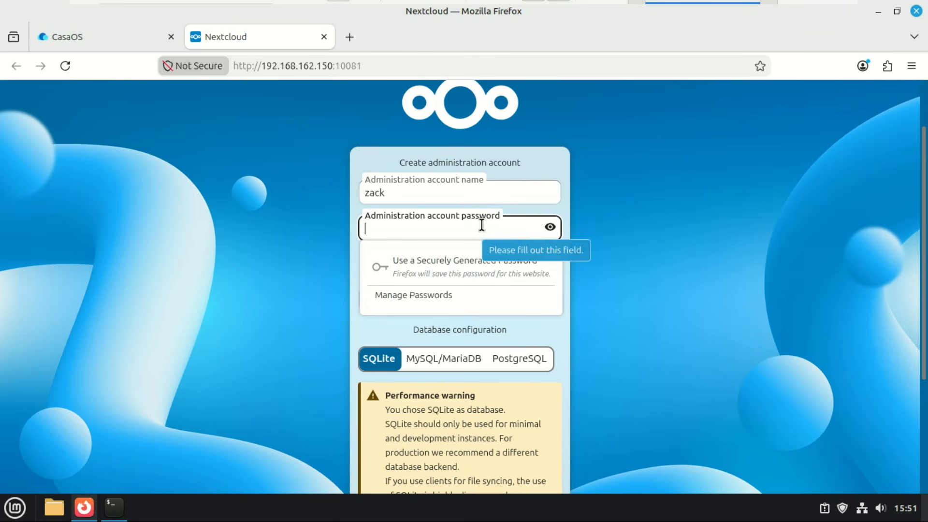
pyautogui.write('123')
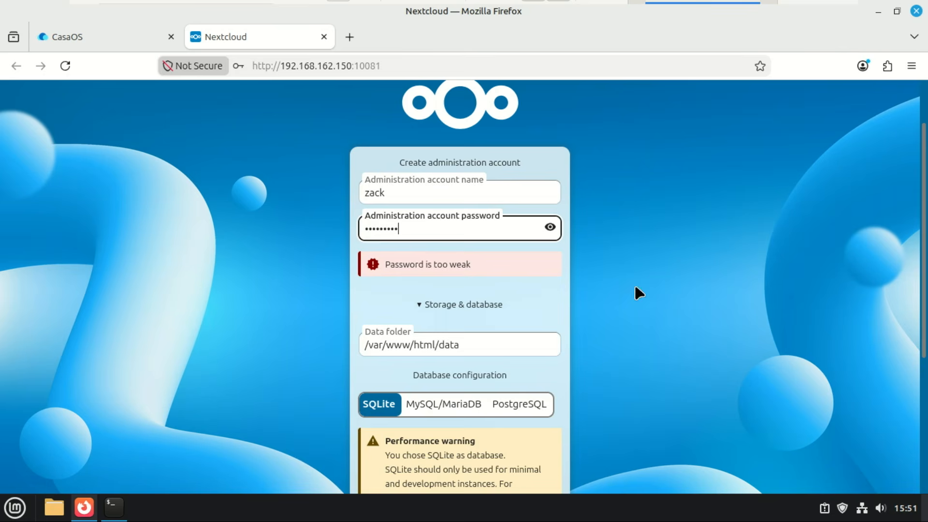
# Run the Nextcloud installation with SQLite and save the admin login in Firefox.
pyautogui.scroll(-1, 913, 296)
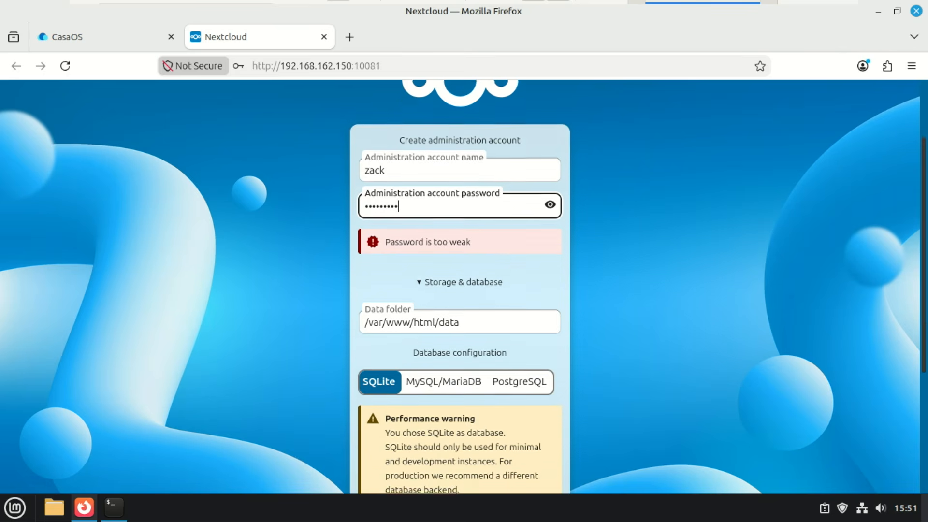
pyautogui.scroll(-2, 925, 344)
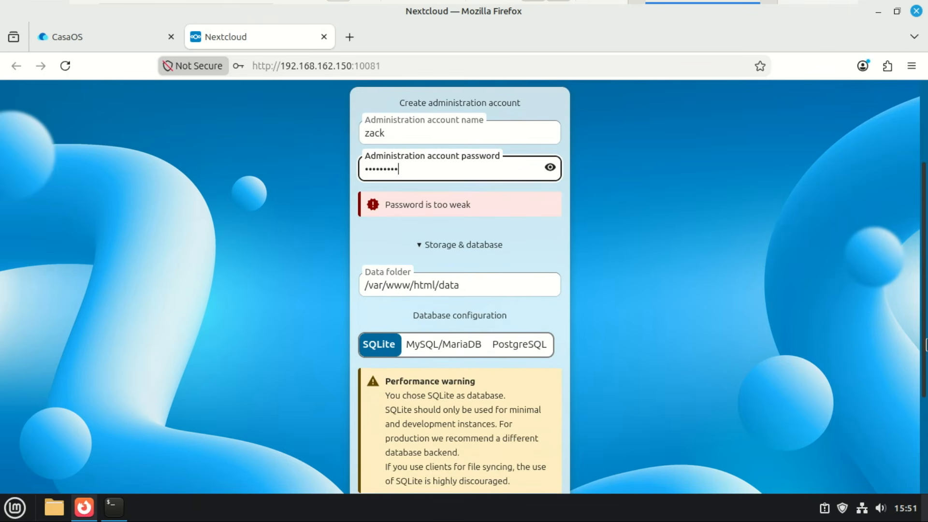
pyautogui.moveTo(926, 345); pyautogui.dragTo(920, 452)
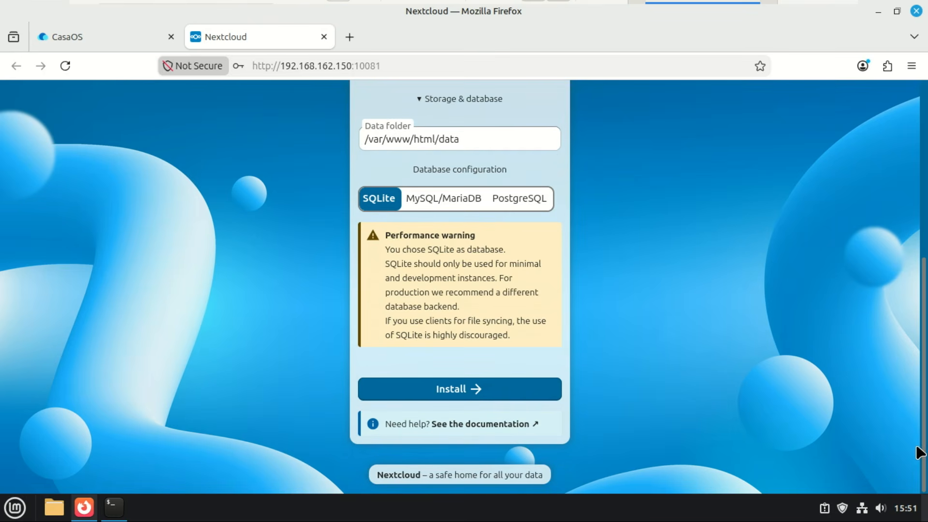
pyautogui.click(457, 393)
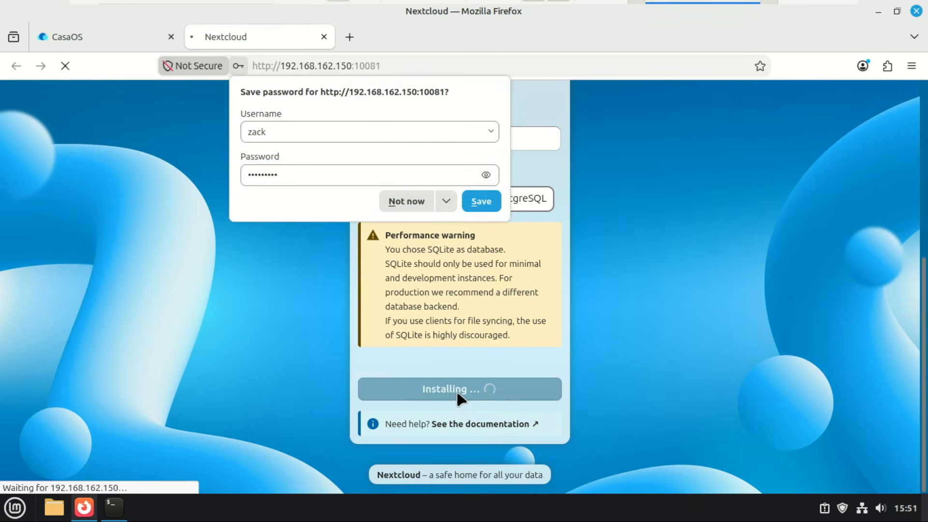
pyautogui.click(480, 202)
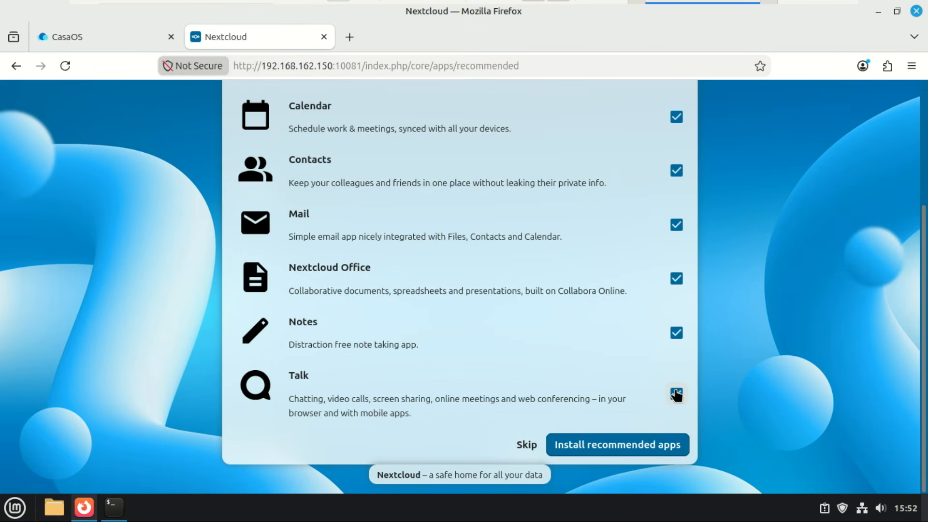
# Skip the recommended apps and scroll through All files: Documents, Photos, Templates and samples.
pyautogui.click(526, 444)
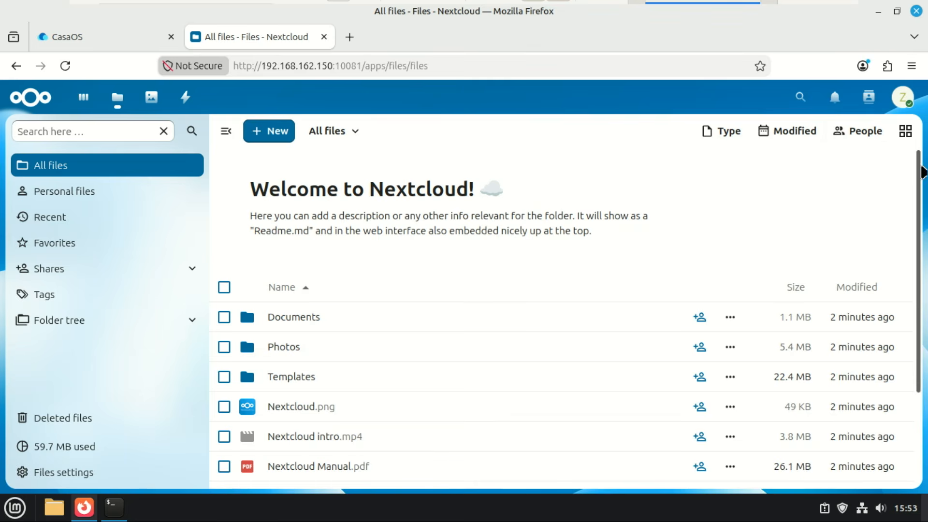
pyautogui.scroll(-1, 920, 197)
pyautogui.scroll(-3, 920, 198)
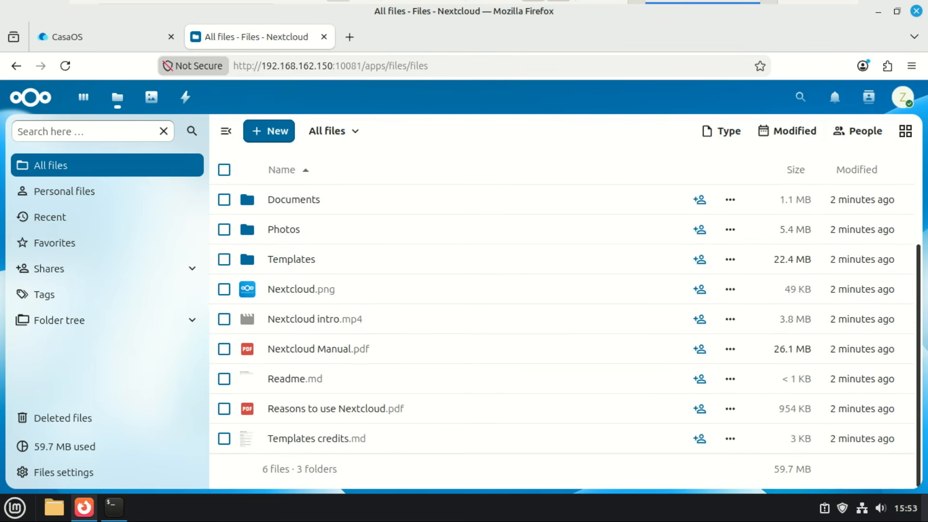
pyautogui.scroll(4, 925, 265)
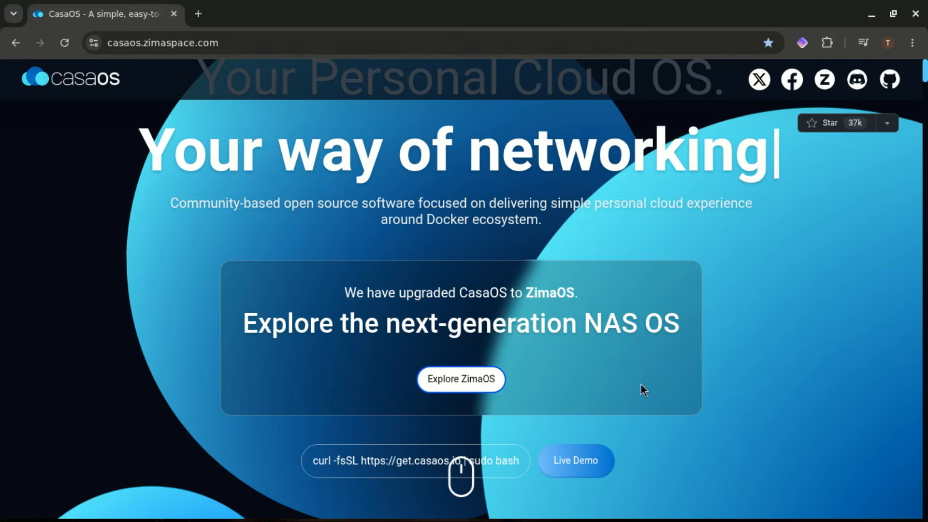
# Open the ZimaOS overview page from the CasaOS site and accept its cookie policy.
pyautogui.click(464, 381)
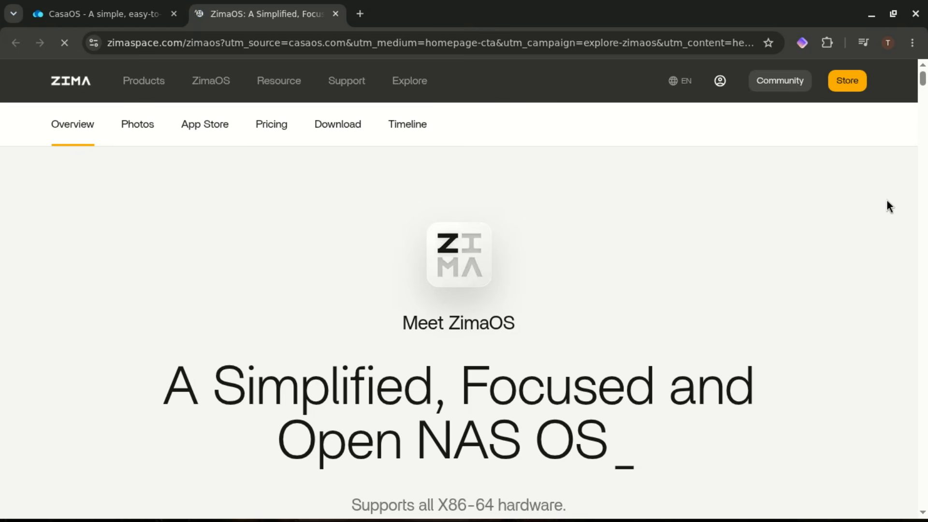
pyautogui.moveTo(923, 78); pyautogui.dragTo(924, 97)
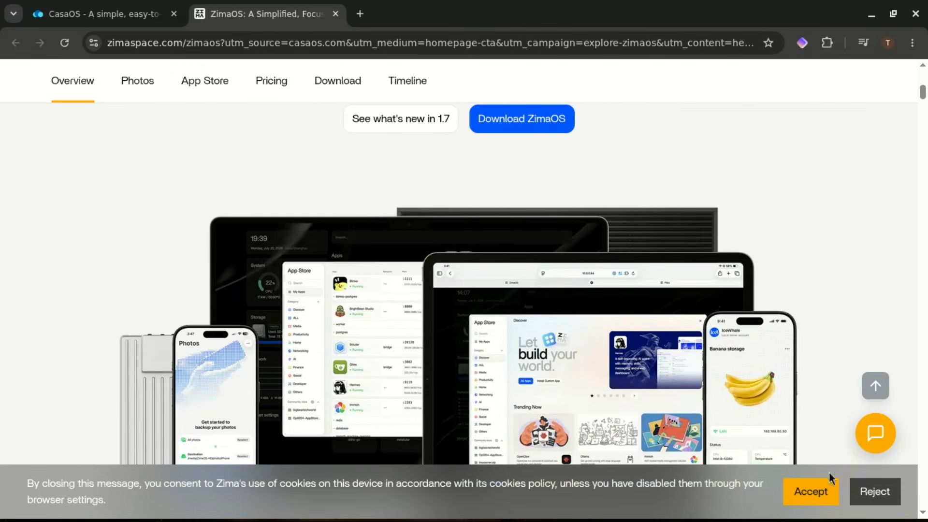
pyautogui.click(822, 491)
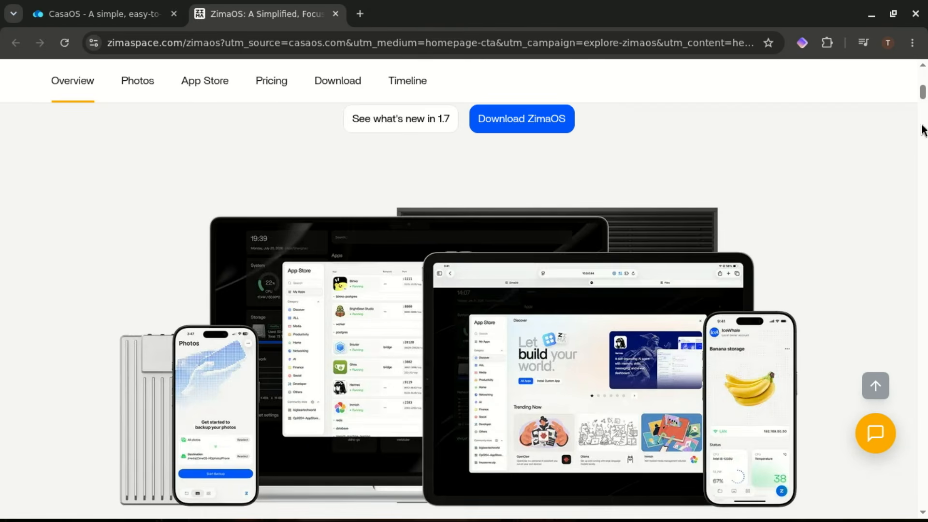
# Scroll the ZimaOS page past the Create RAID5 panel to the privacy and safety section.
pyautogui.moveTo(923, 94); pyautogui.dragTo(923, 191)
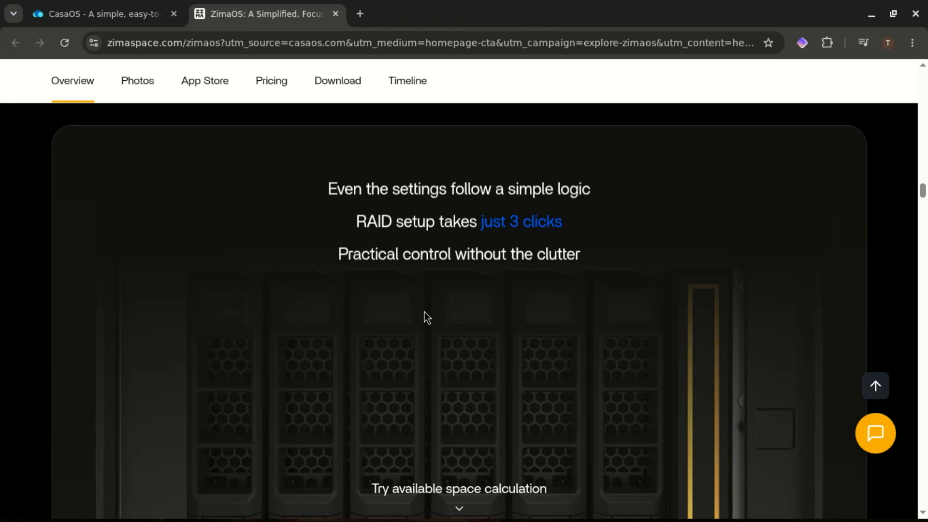
pyautogui.scroll(-4, 921, 192)
pyautogui.moveTo(922, 198); pyautogui.dragTo(922, 206)
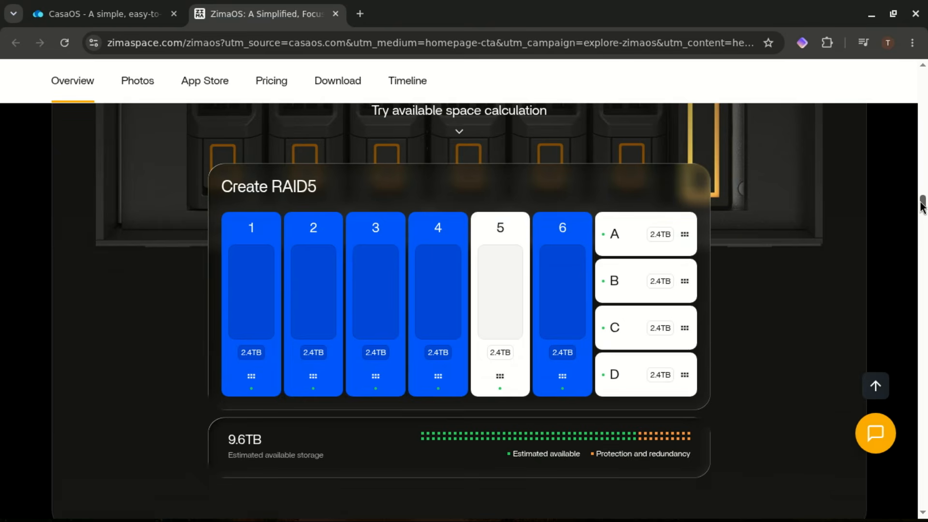
pyautogui.moveTo(922, 207); pyautogui.dragTo(925, 330)
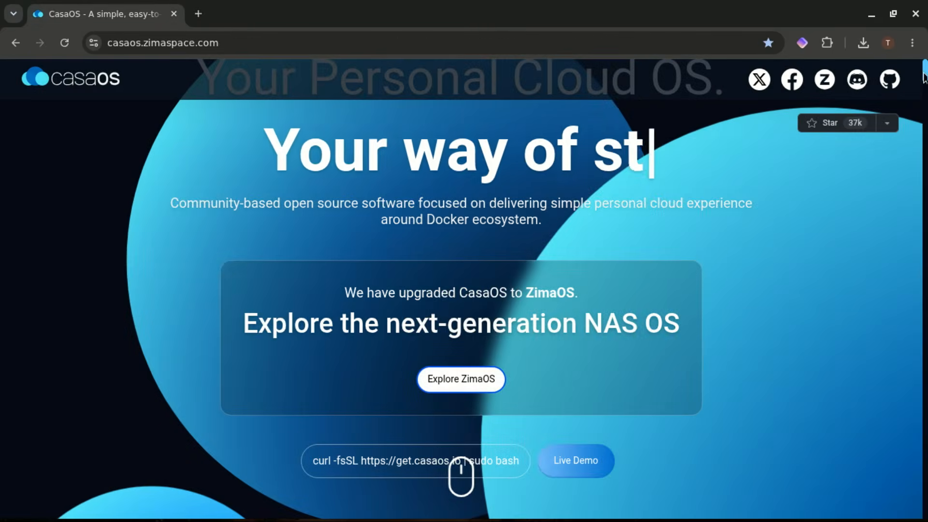
# Select and deselect the CasaOS homepage's hero subtitle, then scroll further down the page.
pyautogui.scroll(-6, 924, 80)
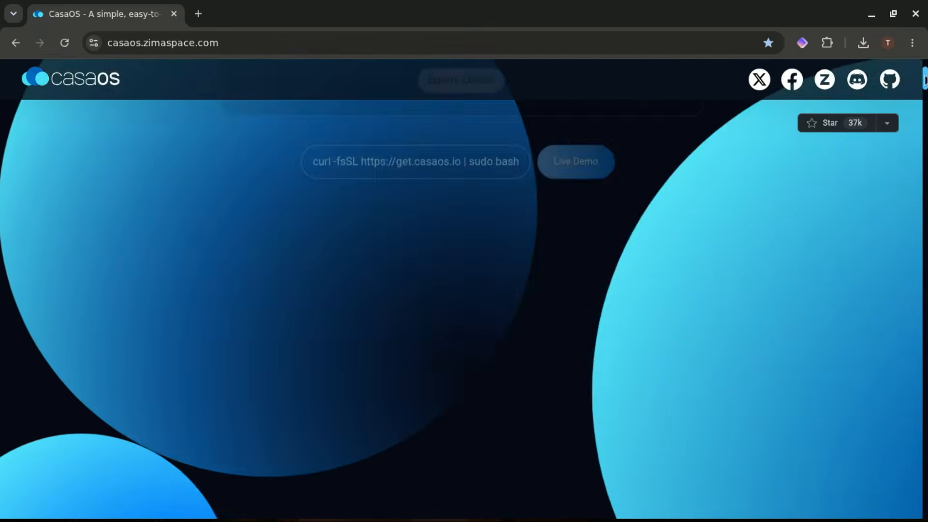
pyautogui.scroll(6, 924, 80)
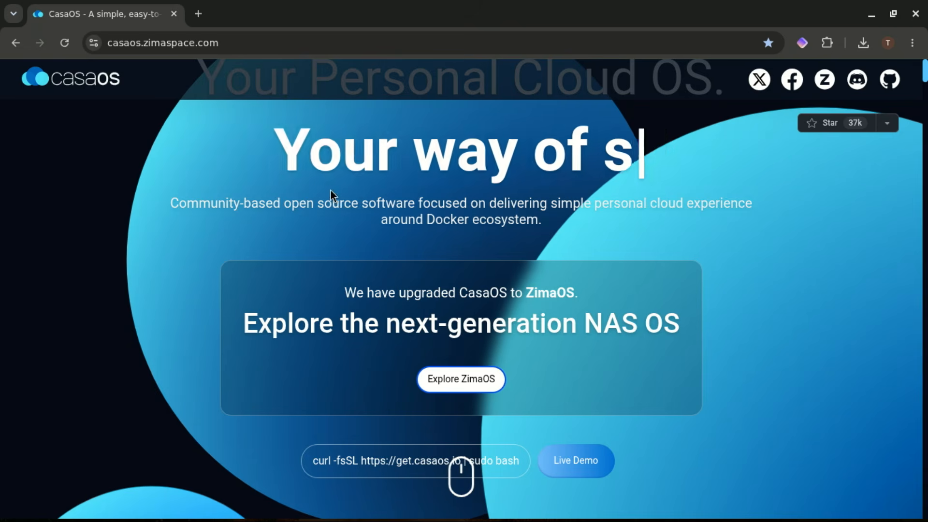
pyautogui.moveTo(170, 203); pyautogui.dragTo(562, 228)
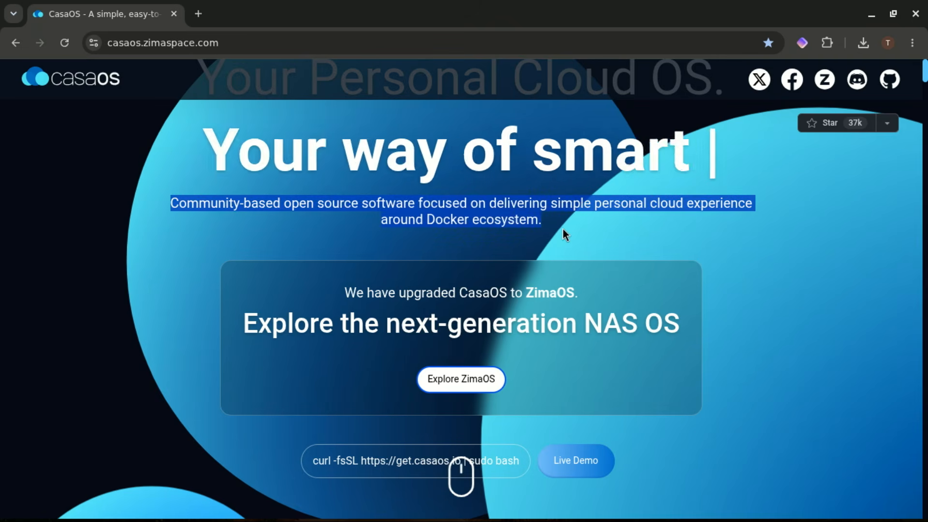
pyautogui.click(574, 236)
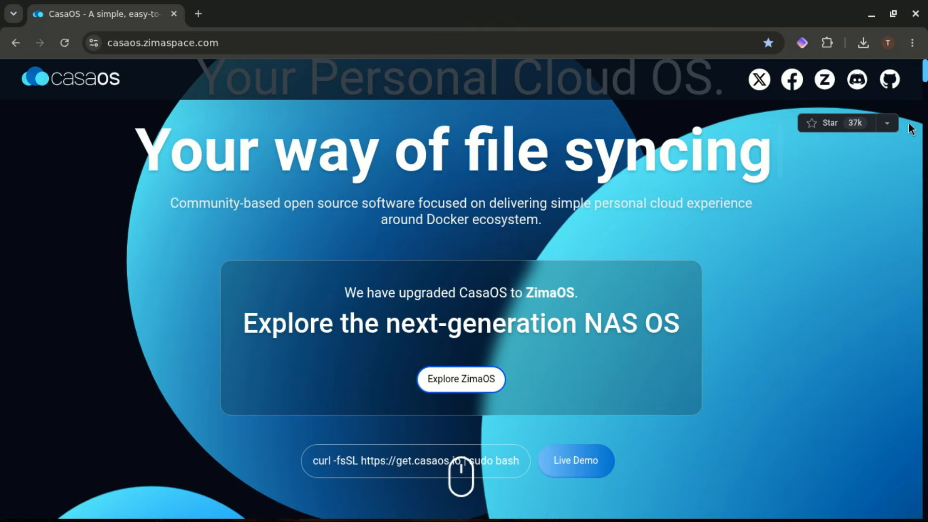
pyautogui.scroll(-3, 925, 83)
pyautogui.scroll(-3, 925, 83)
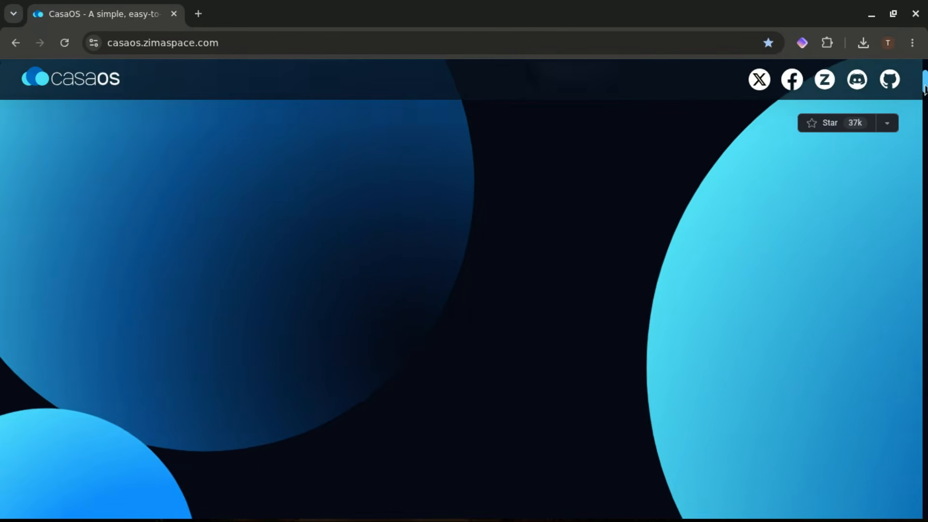